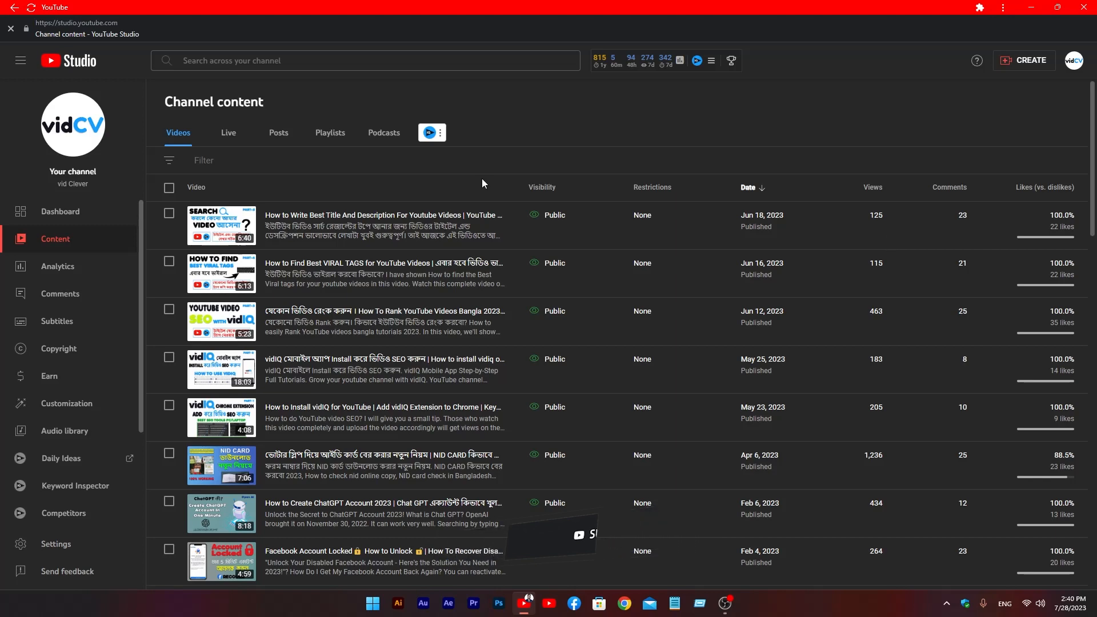
# Step: Open the details of the channel video "Sale likes and followers on Facebook, Instagram & Tiktok"
pyautogui.scroll(-5, 481, 183)
pyautogui.scroll(-1, 481, 180)
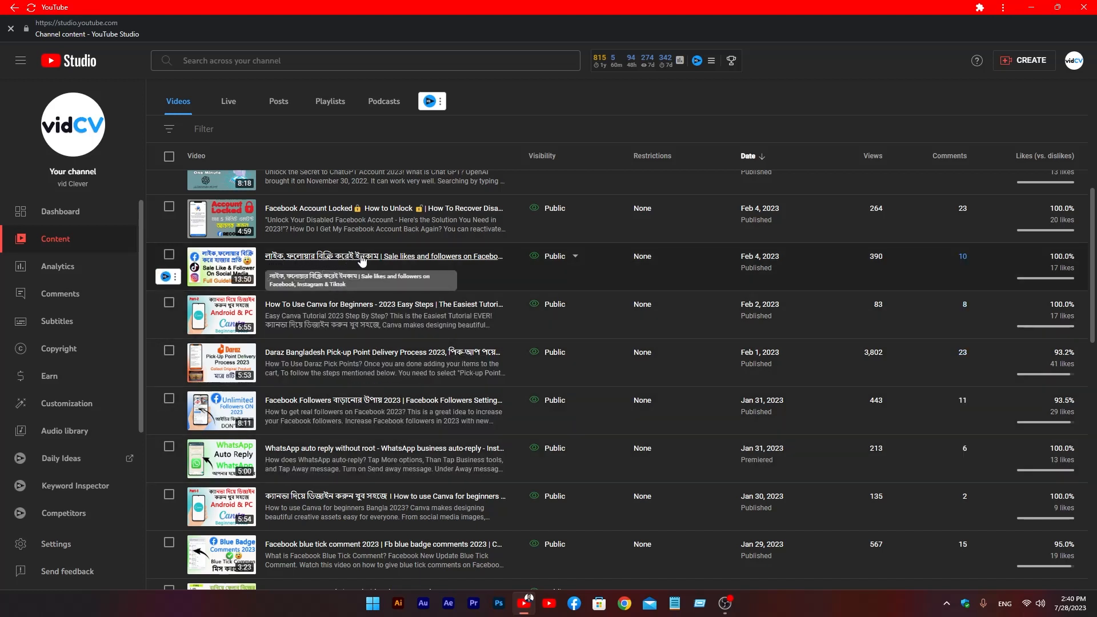
pyautogui.click(272, 278)
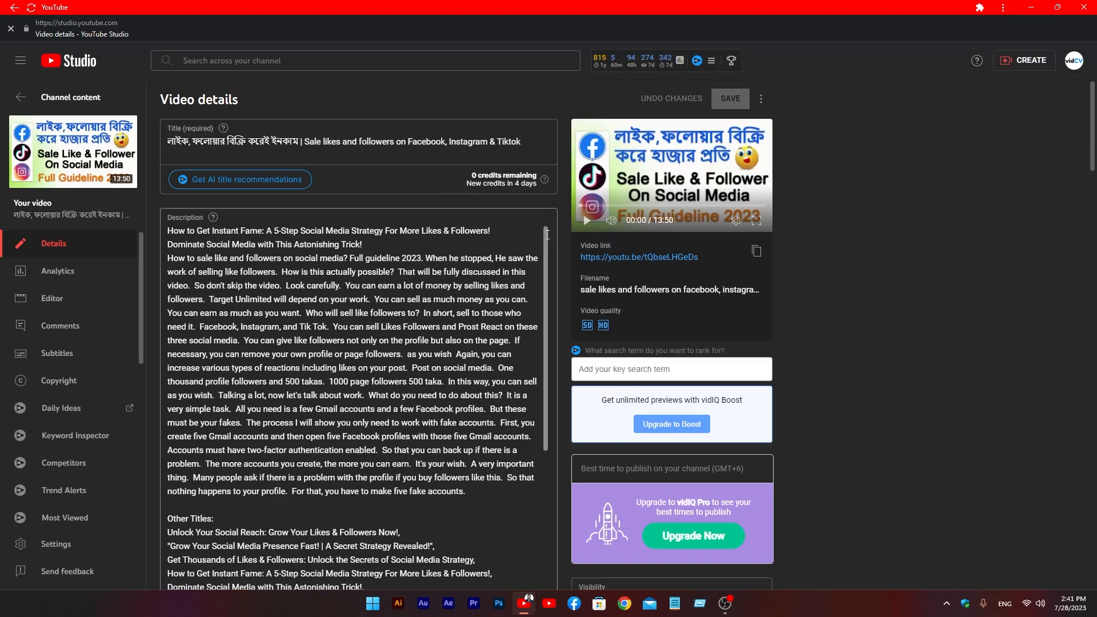
# Step: Examine the video's vidIQ SEO score breakdown and compare it with the ranked tags in its tag list
pyautogui.scroll(-15, 520, 224)
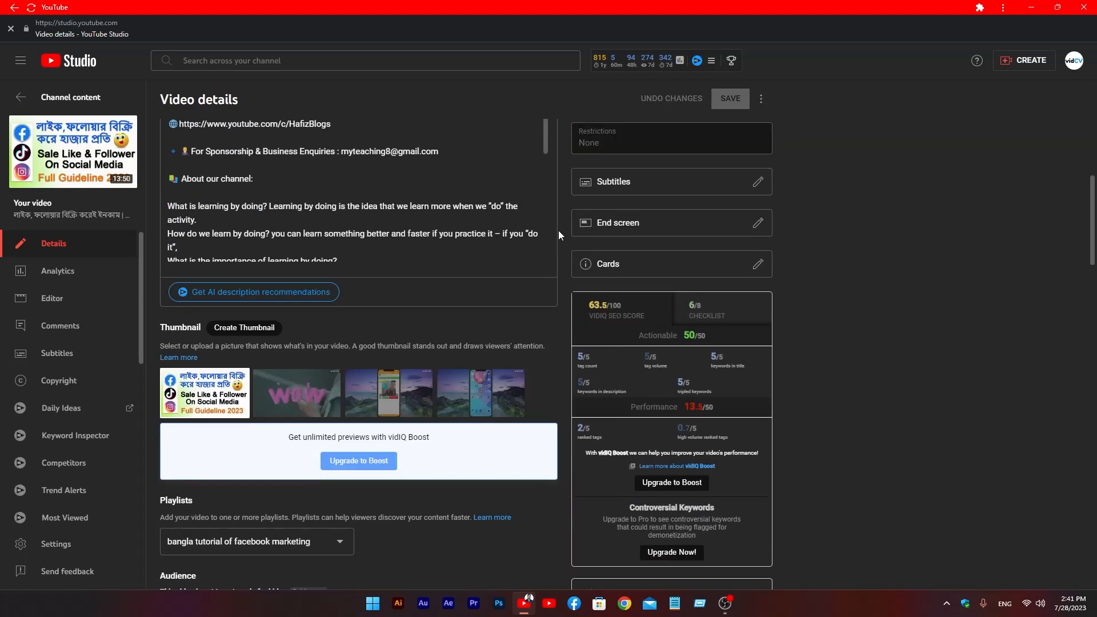
pyautogui.scroll(-3, 558, 231)
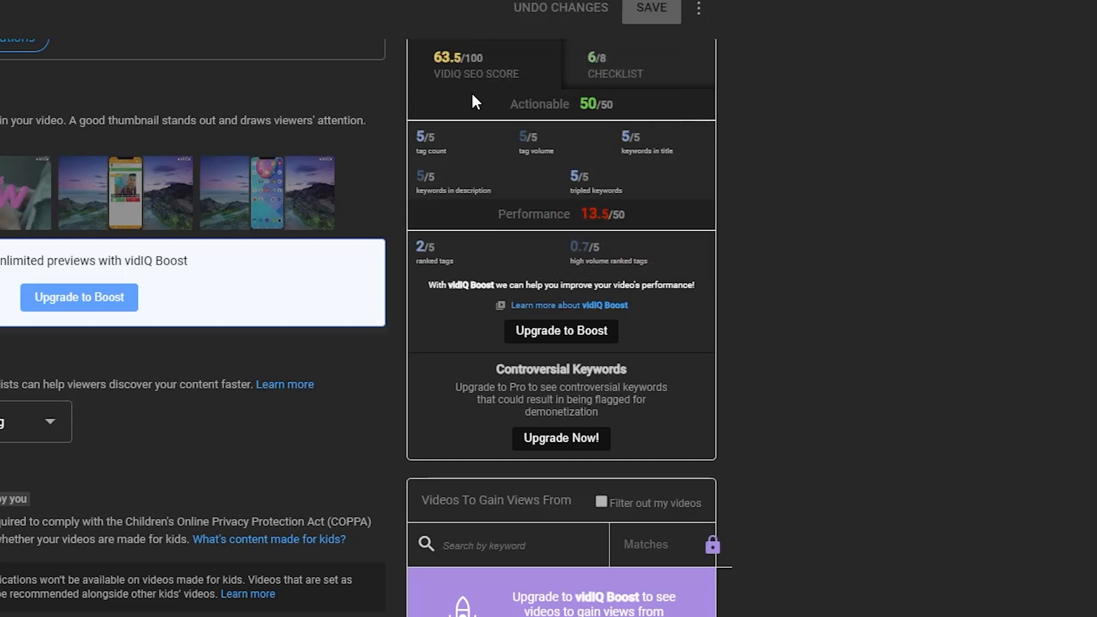
pyautogui.scroll(-10, 471, 92)
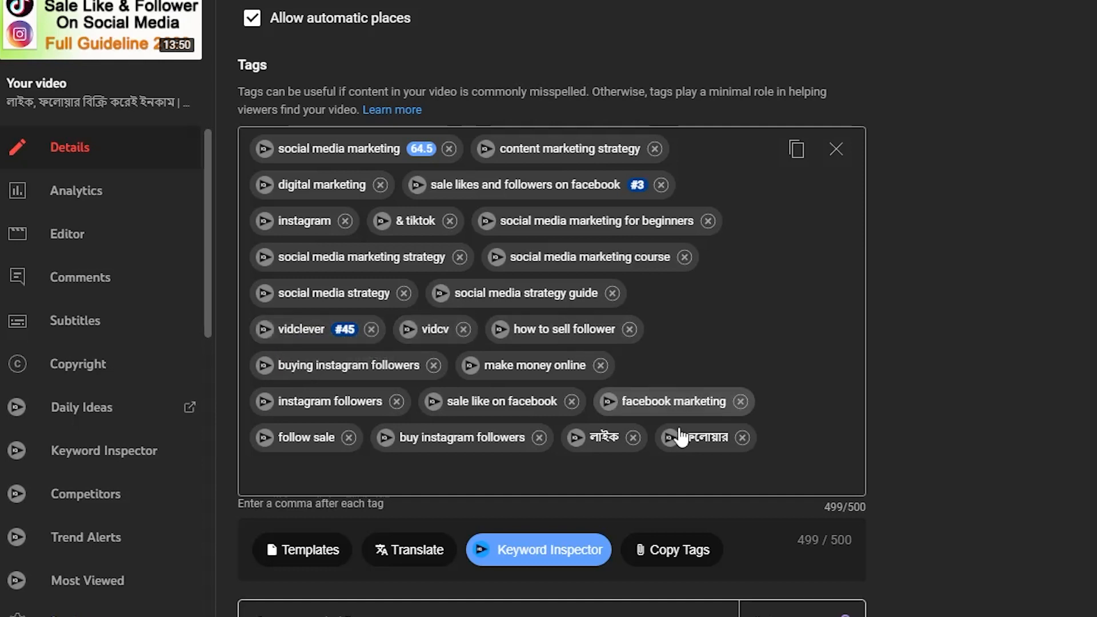
pyautogui.moveTo(593, 158)
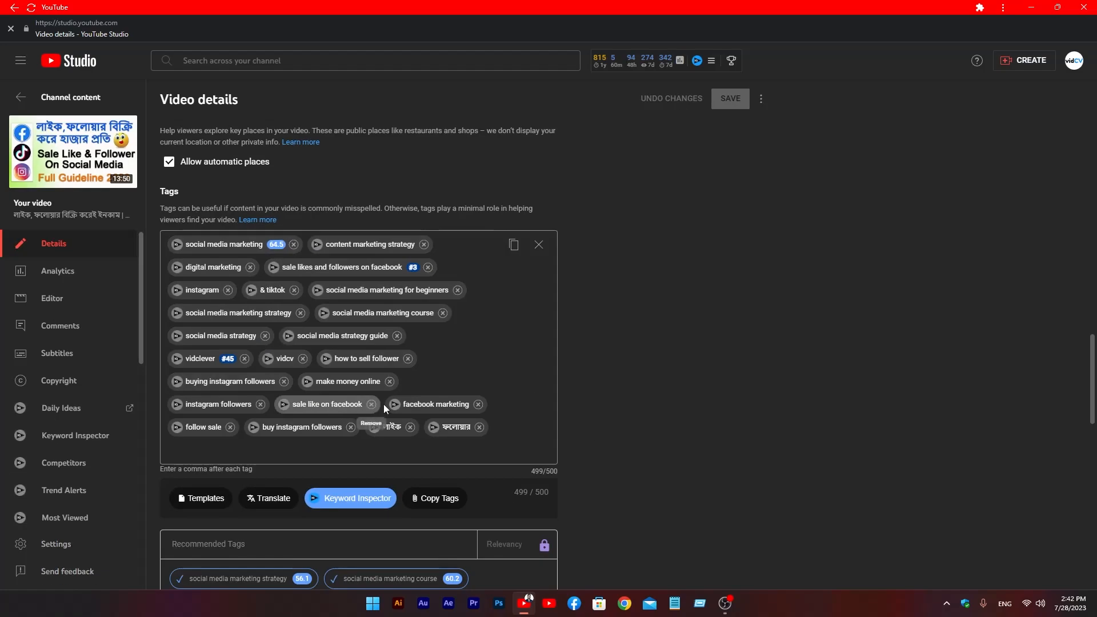
pyautogui.scroll(10, 700, 408)
pyautogui.scroll(1, 444, 398)
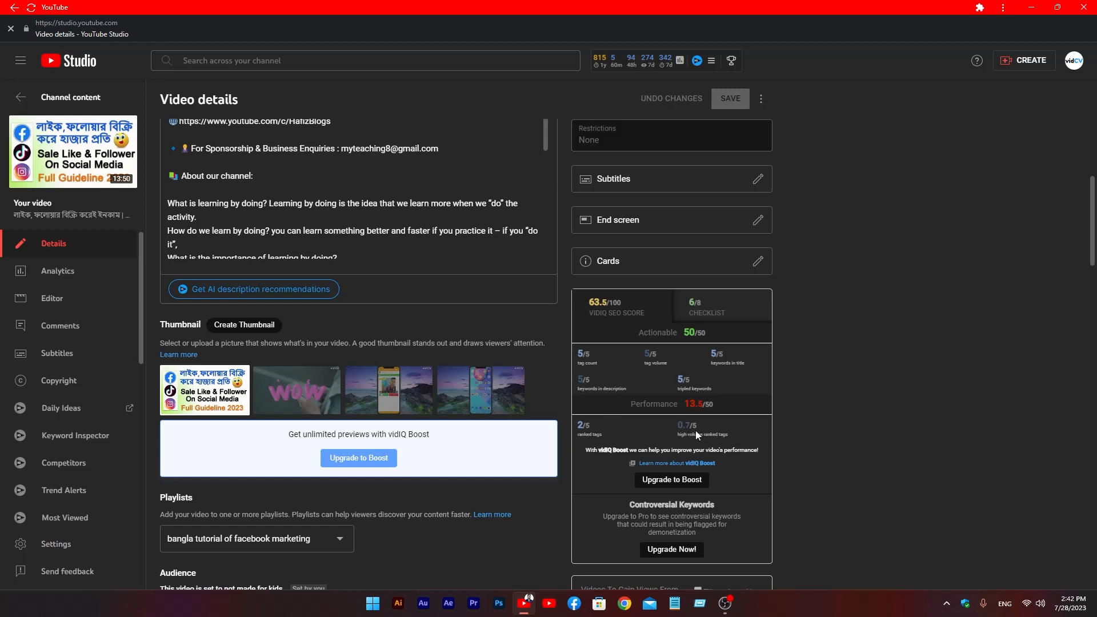
pyautogui.scroll(-15, 539, 409)
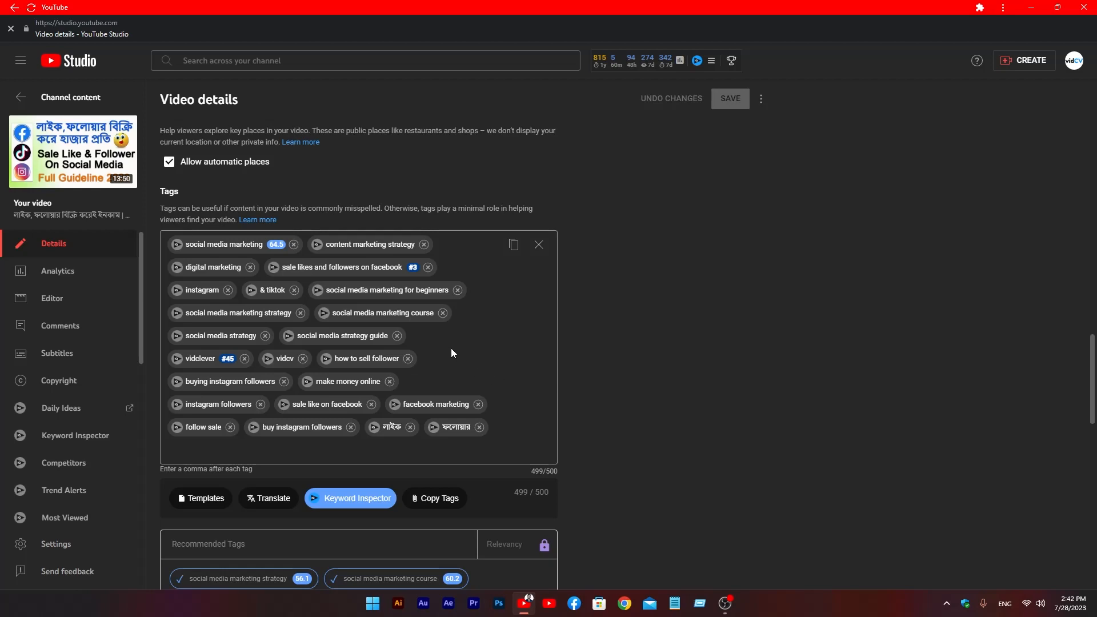
# Step: Copy the phrase "ফলোয়ার বিক্রি করেই ইনকাম" from the video title and add it as a tag
pyautogui.scroll(13, 451, 347)
pyautogui.scroll(10, 349, 260)
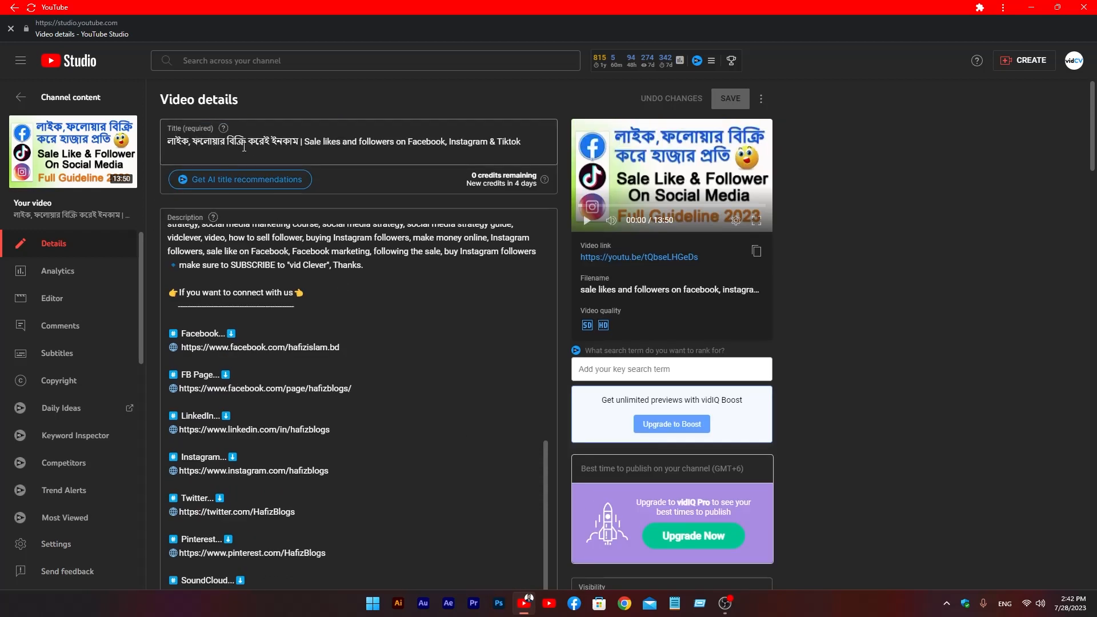
pyautogui.moveTo(298, 141); pyautogui.dragTo(196, 142)
pyautogui.hotkey('ctrl', 'c')
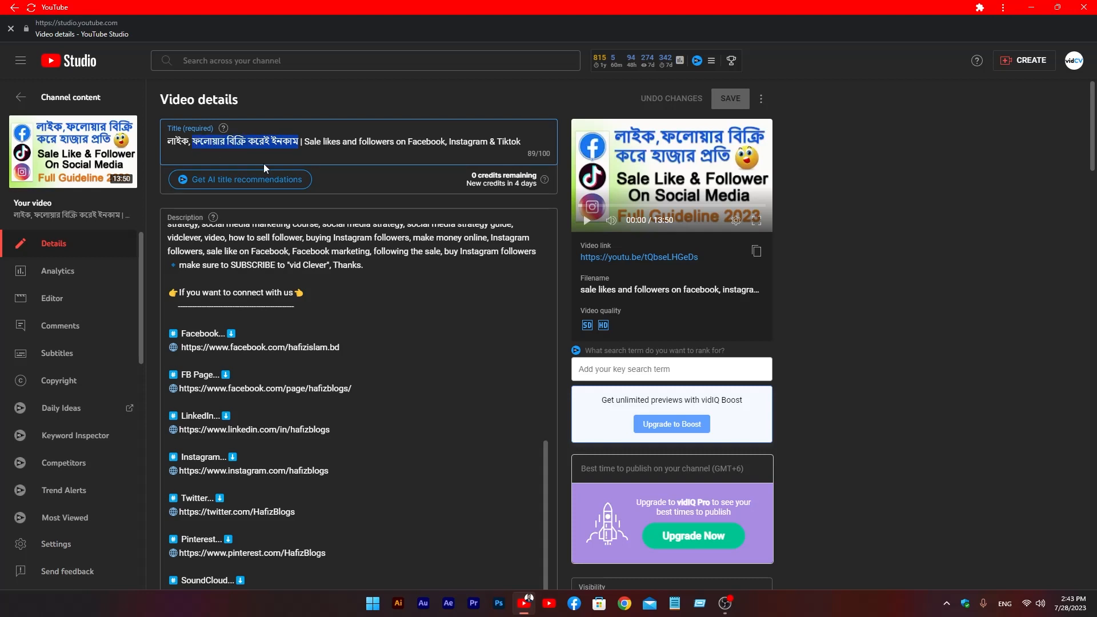
pyautogui.scroll(-15, 736, 310)
pyautogui.scroll(-12, 577, 398)
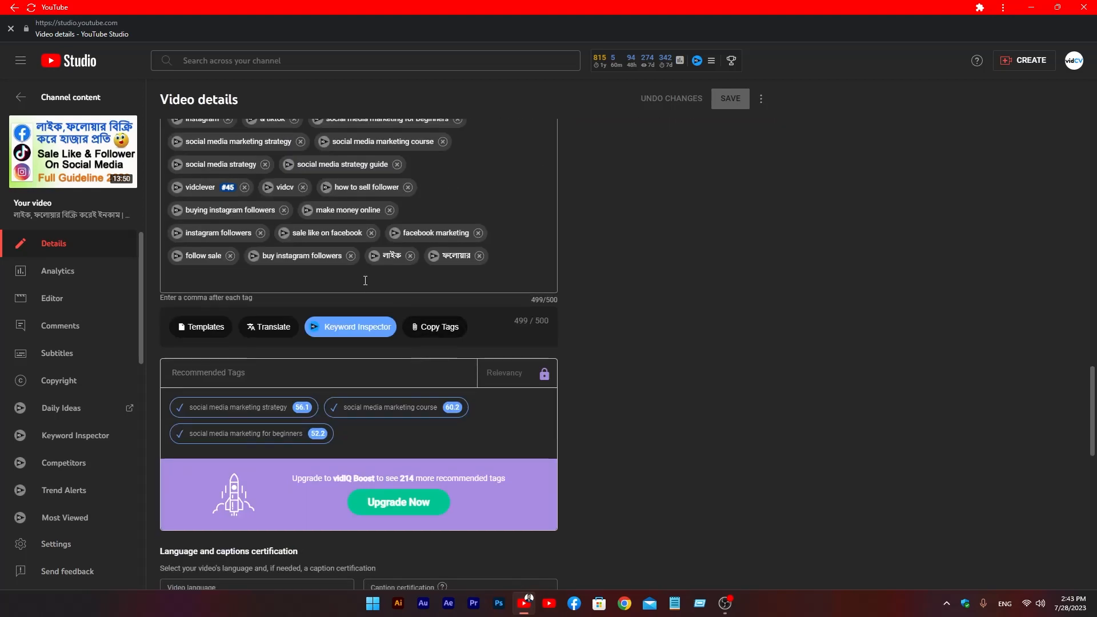
pyautogui.hotkey('ctrl', 'v')
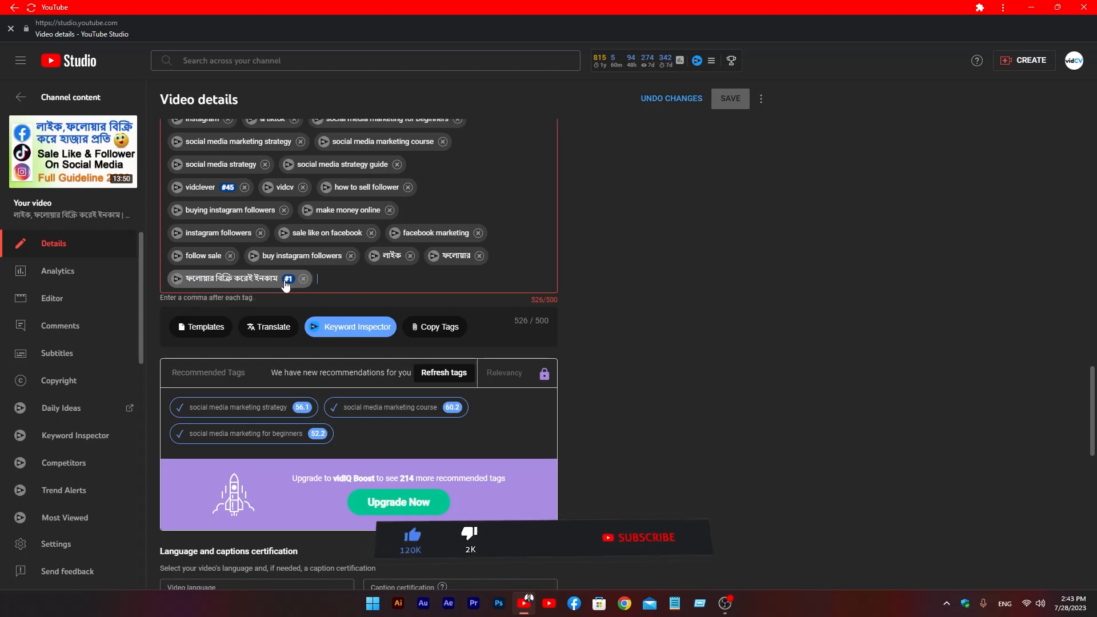
# Step: Check the vidIQ SEO score, the tag list and the video title for the effect of the added tag
pyautogui.scroll(15, 454, 286)
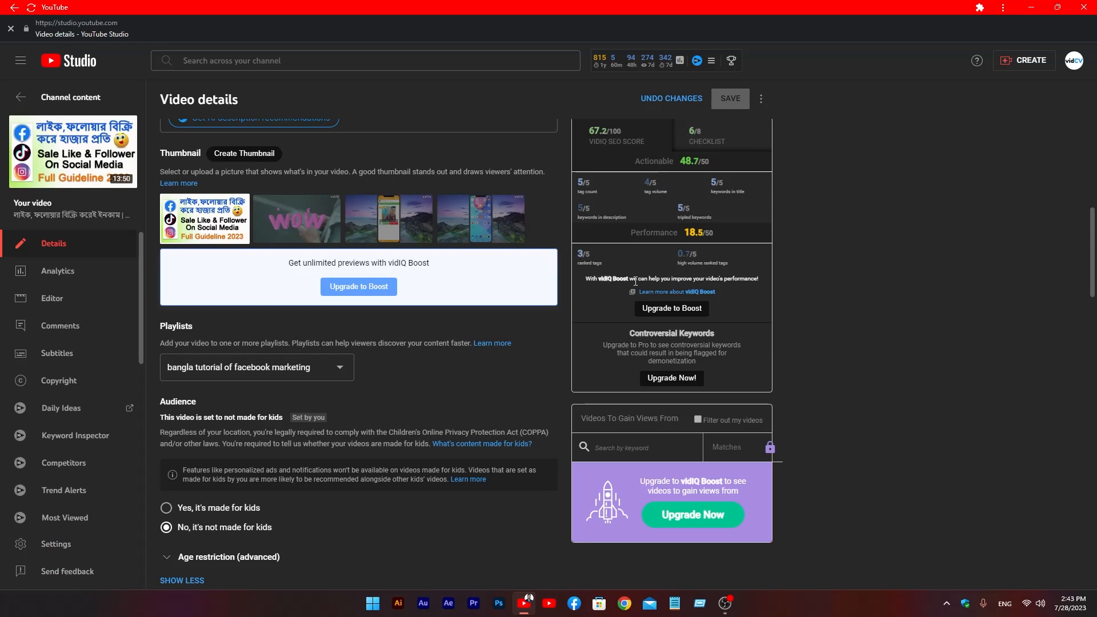
pyautogui.scroll(-6, 531, 334)
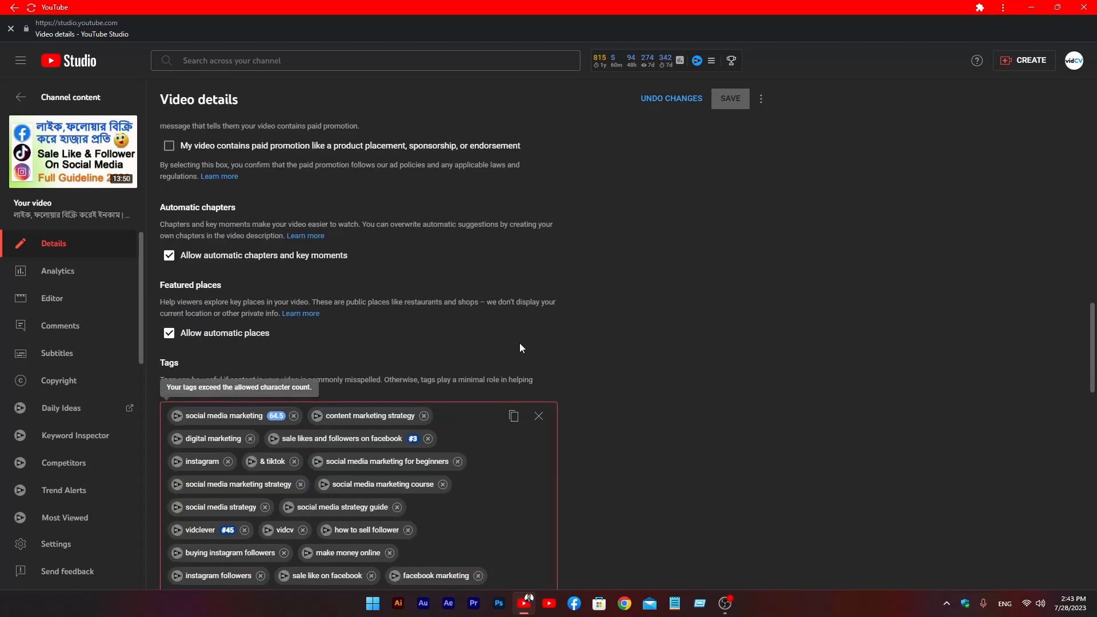
pyautogui.scroll(-10, 518, 347)
pyautogui.scroll(4, 518, 347)
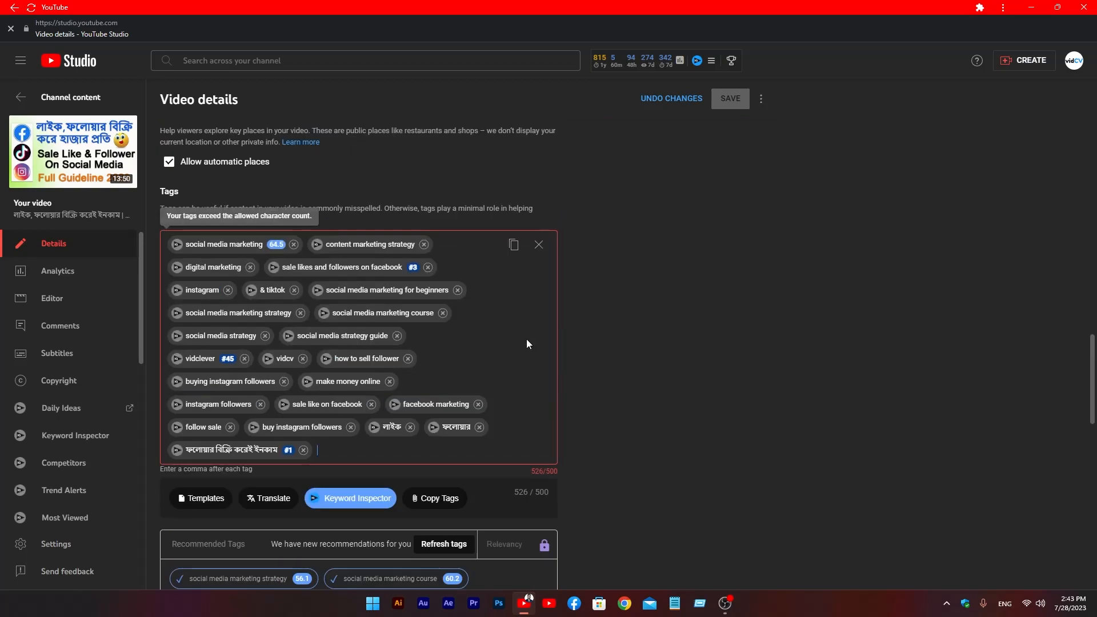
pyautogui.scroll(15, 526, 338)
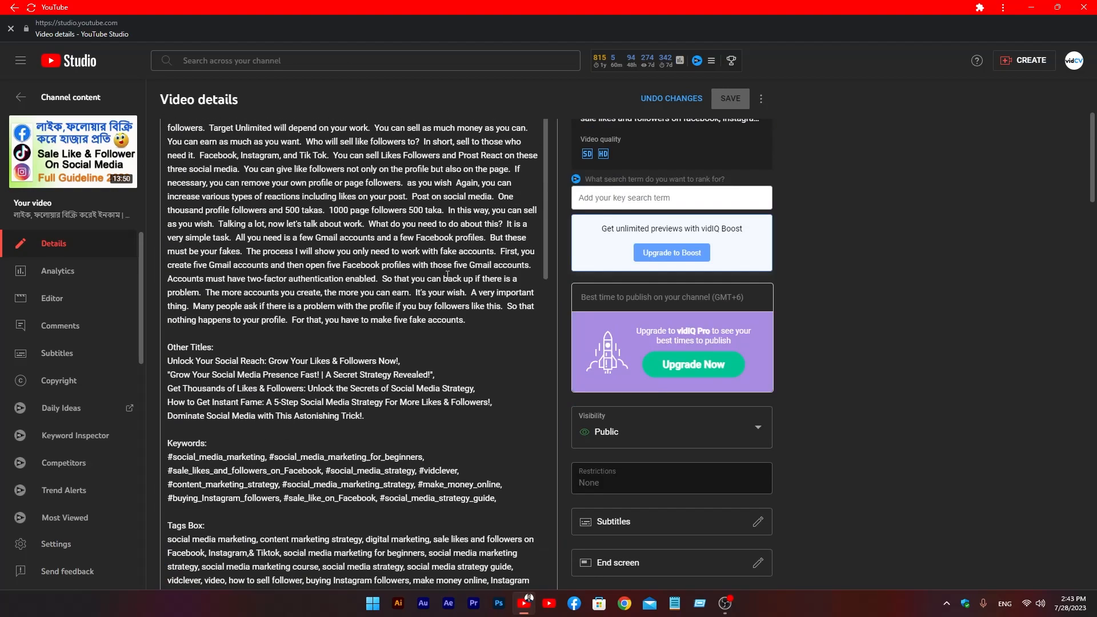
pyautogui.scroll(3, 540, 293)
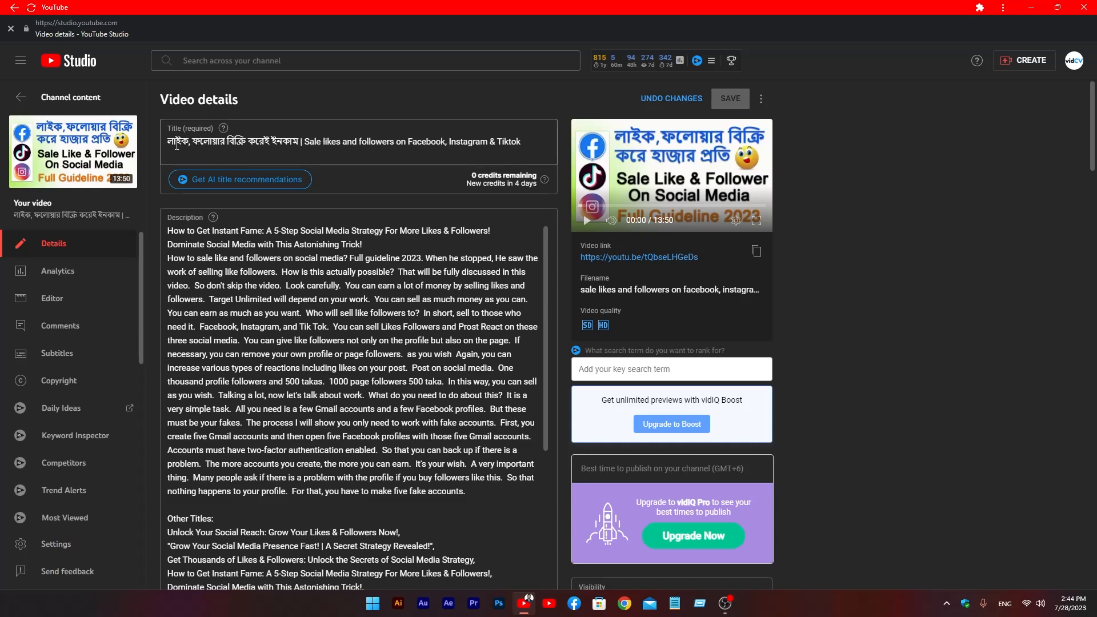
# Step: Extend the existing tag "লাইক" with the copied phrase minus its first word, so it reads "লাইক বিক্রি করেই ইনকাম"
pyautogui.scroll(-20, 502, 214)
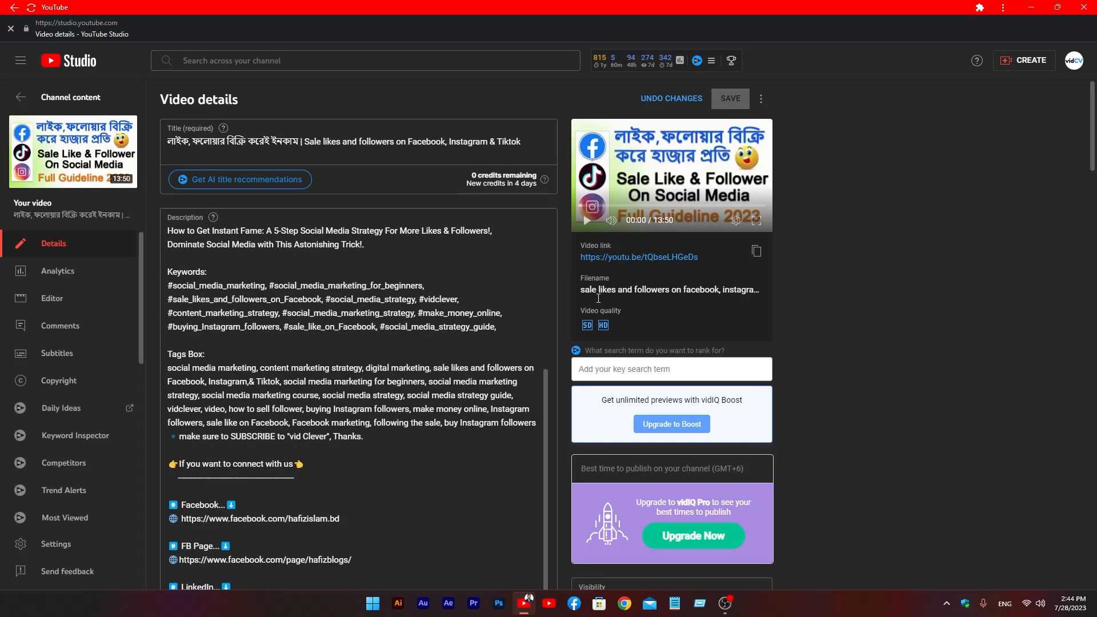
pyautogui.scroll(-4, 508, 387)
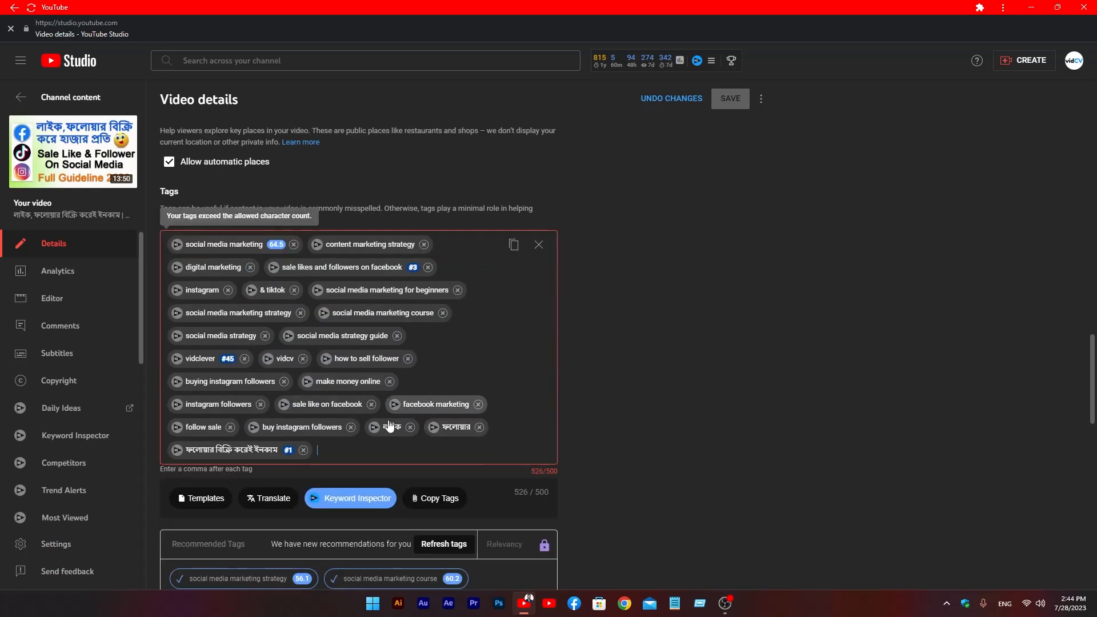
pyautogui.click(393, 430)
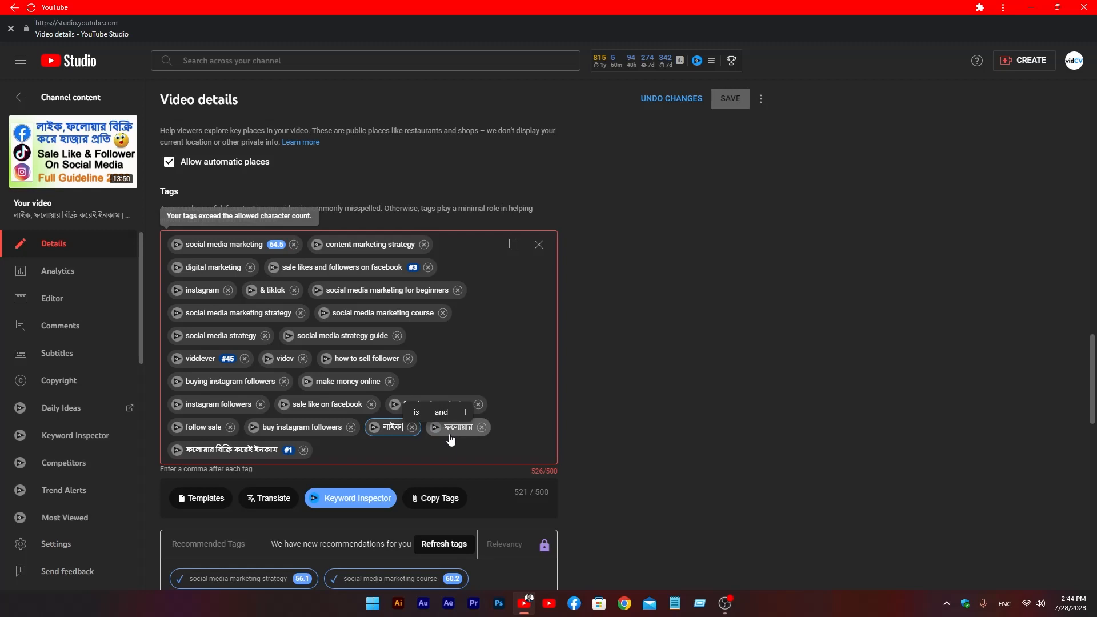
pyautogui.write('ফলোয়ার বিক্রি করেই ইনকাম')
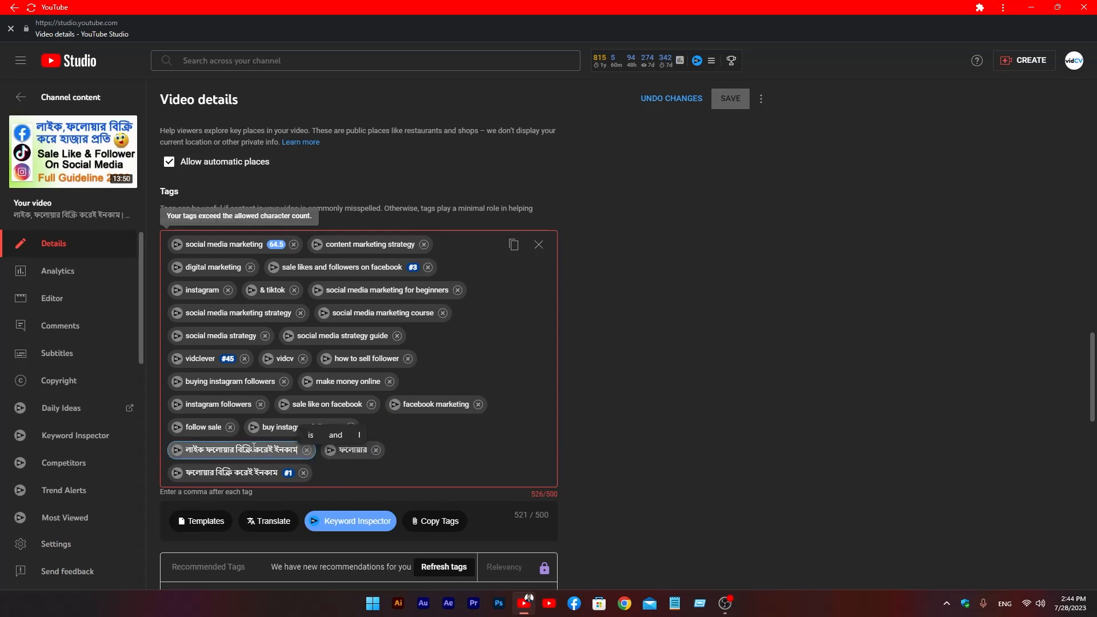
pyautogui.click(237, 450)
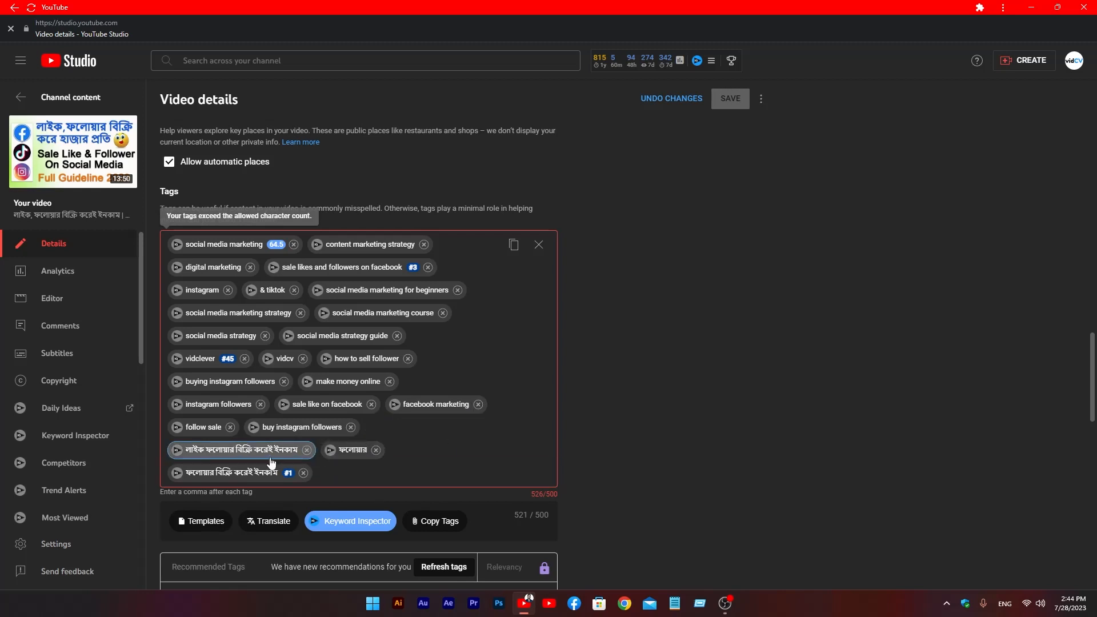
pyautogui.press('BackSpace')
pyautogui.press('BackSpace')
pyautogui.press('BackSpace')
pyautogui.press('BackSpace')
pyautogui.press('BackSpace')
pyautogui.press('BackSpace')
pyautogui.press('BackSpace')
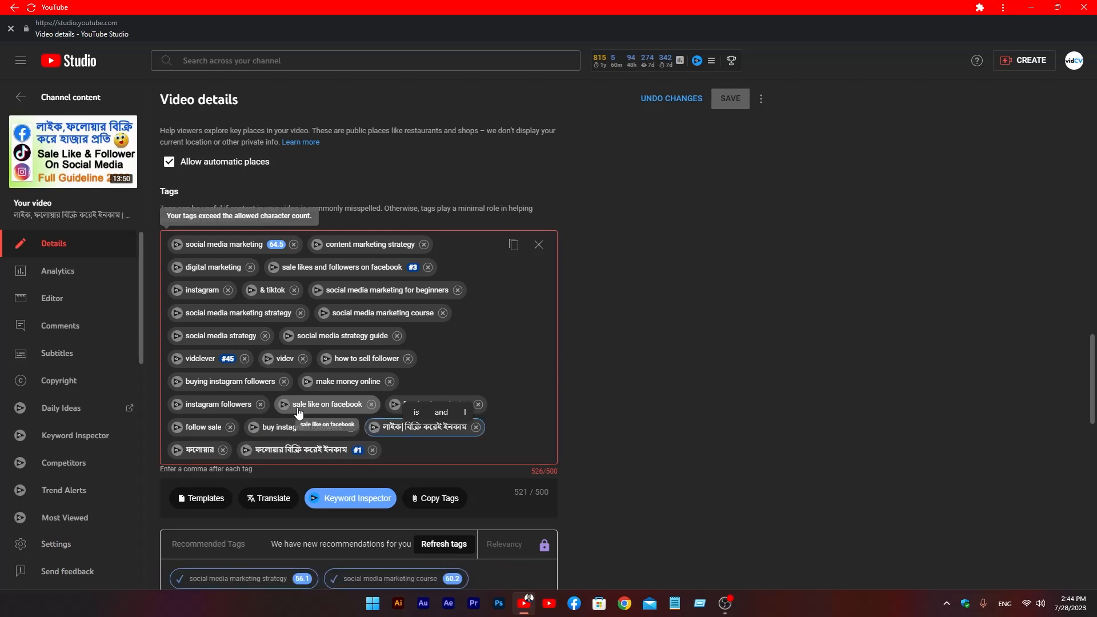
pyautogui.press('BackSpace')
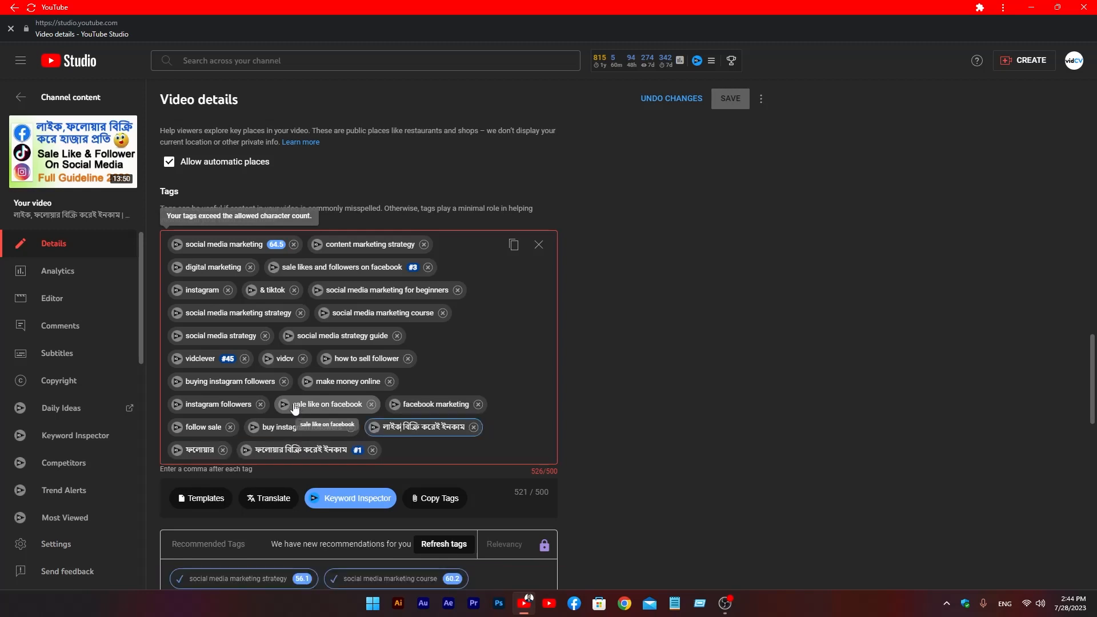
pyautogui.press('Return')
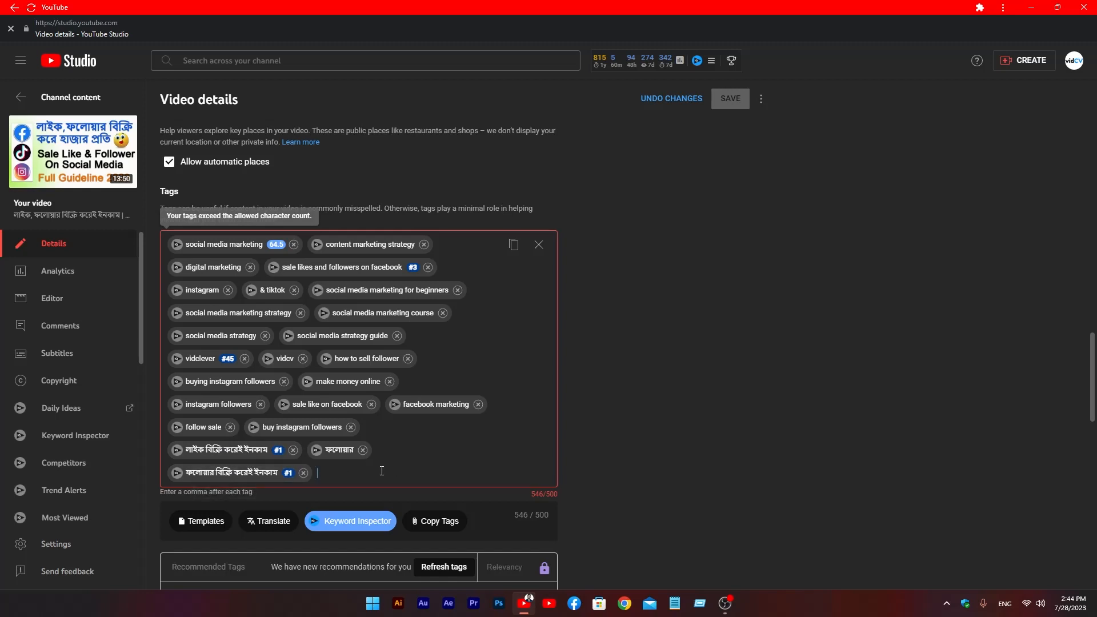
# Step: Select the Bengali part of the video title and add its first keyword, "লাইক", as a new tag
pyautogui.scroll(15, 443, 451)
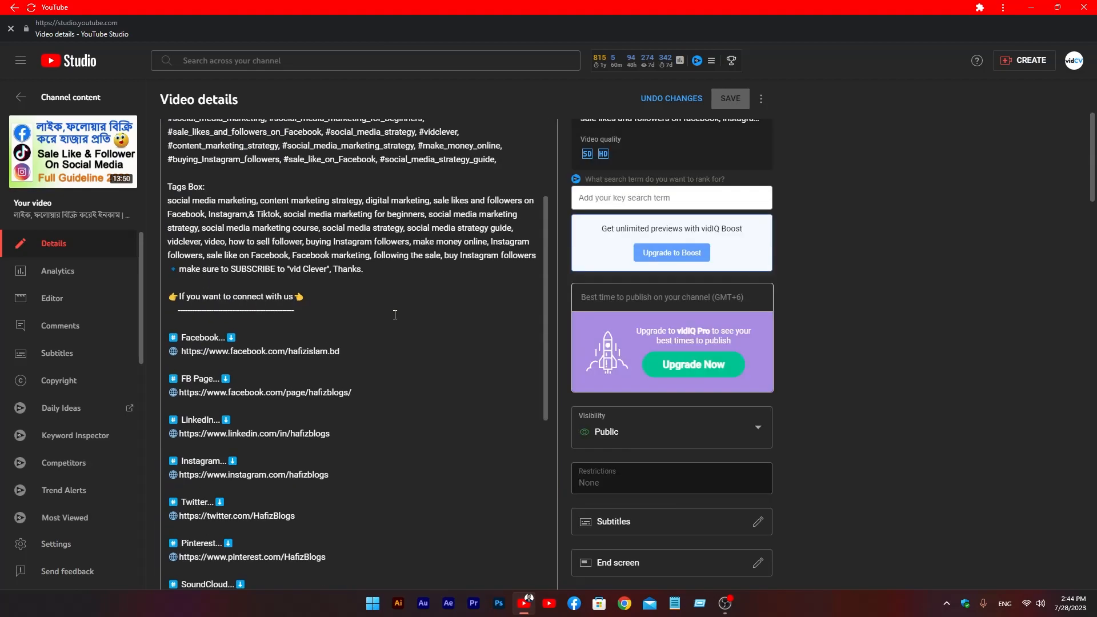
pyautogui.click(167, 143)
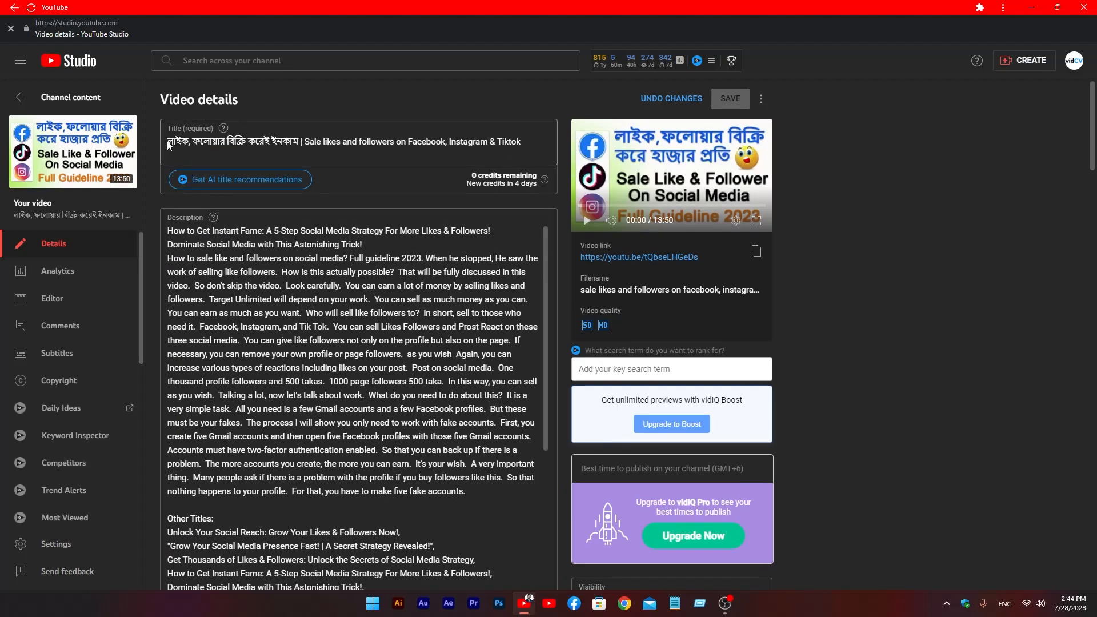
pyautogui.moveTo(168, 142); pyautogui.dragTo(300, 143)
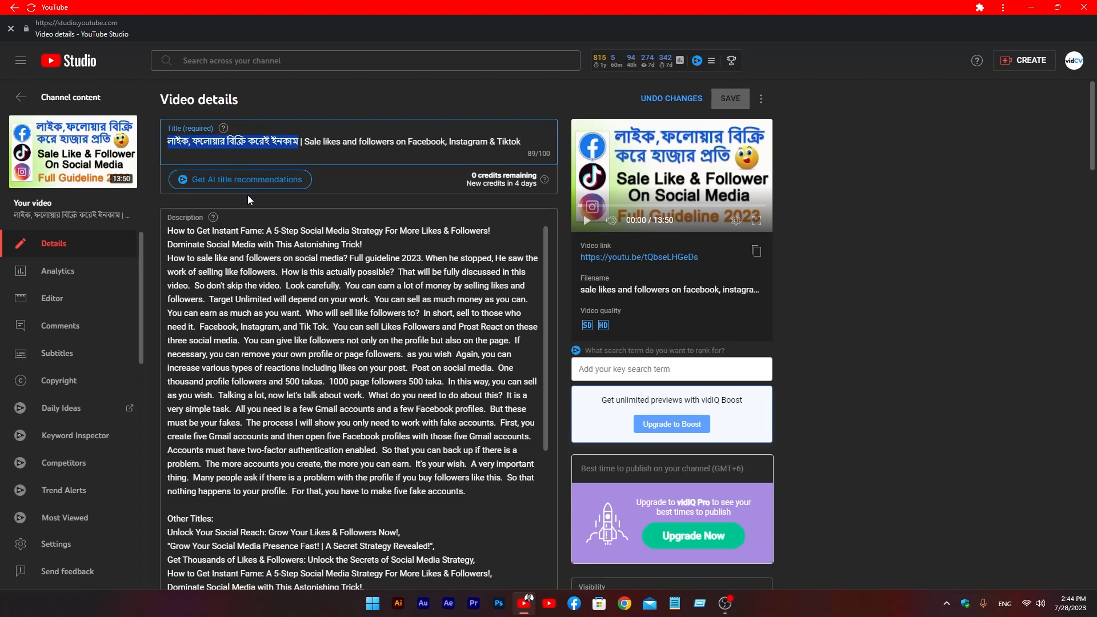
pyautogui.scroll(-20, 607, 455)
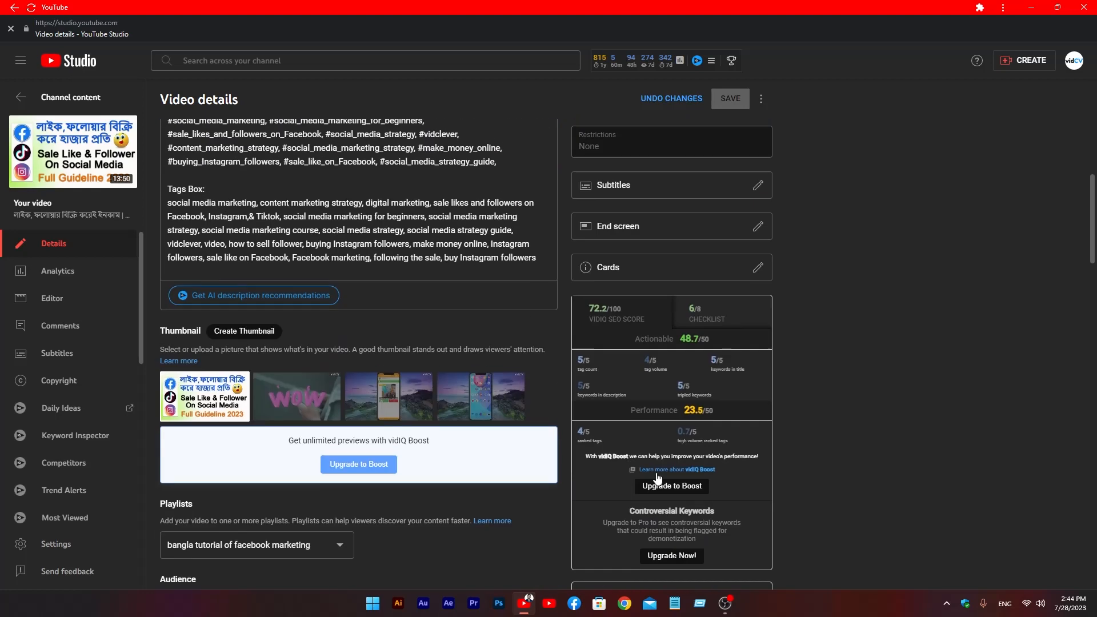
pyautogui.scroll(-9, 549, 441)
pyautogui.click(378, 300)
pyautogui.write('লাইক')
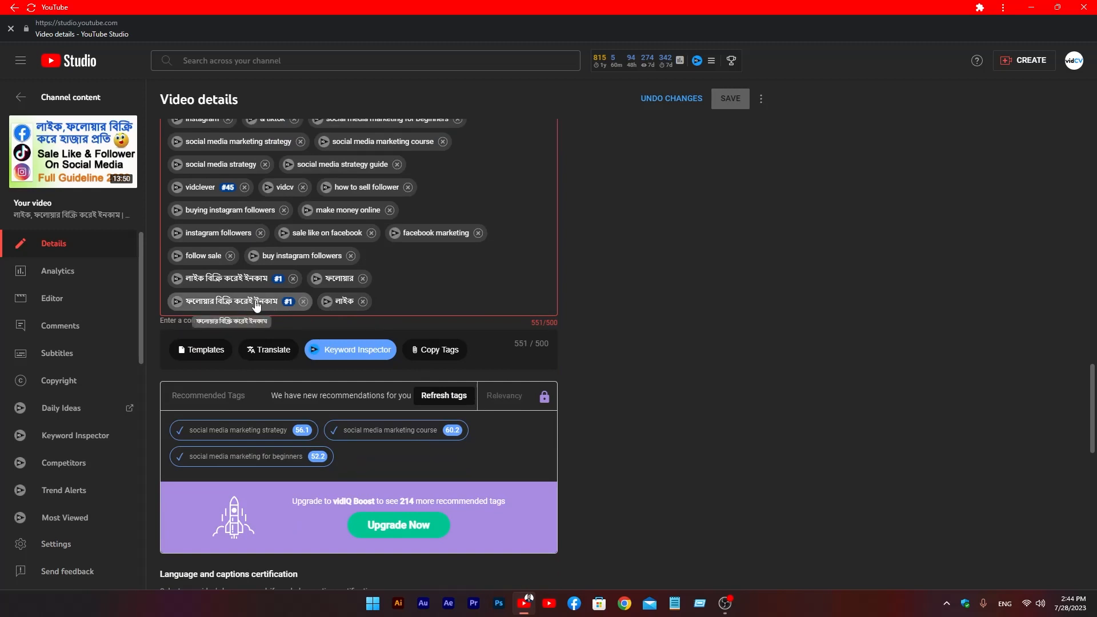
# Step: Copy the text of the tag "ফলোয়ার বিক্রি করেই ইনকাম" and append it to the new tag, making "লাইক ফলোয়ার বিক্রি করেই ইনকাম"
pyautogui.click(233, 298)
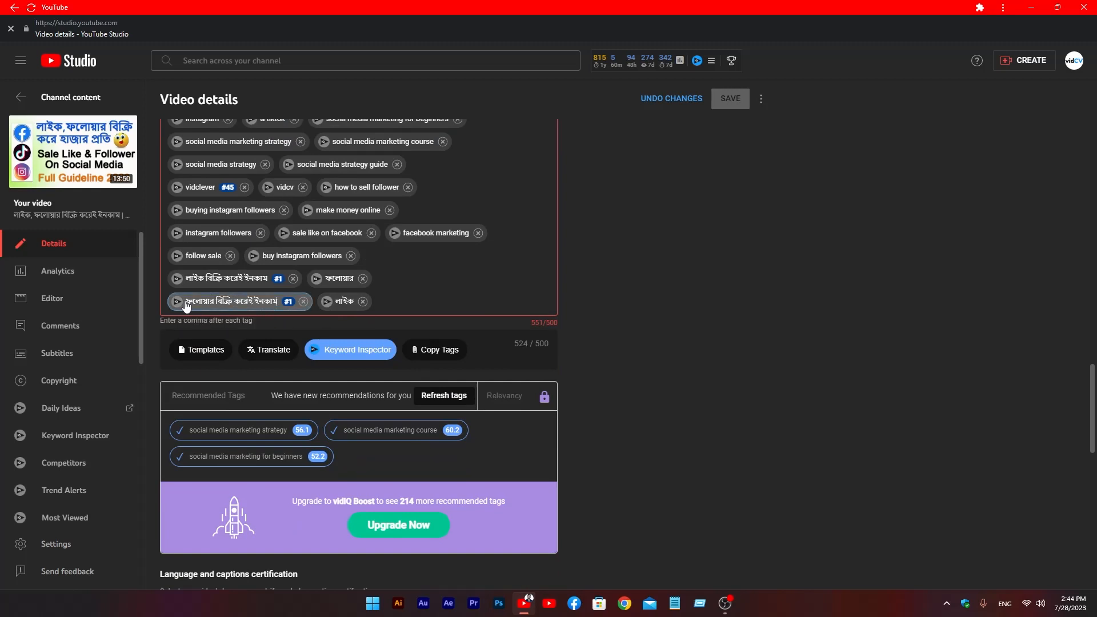
pyautogui.moveTo(187, 301); pyautogui.dragTo(284, 299)
pyautogui.hotkey('ctrl', 'c')
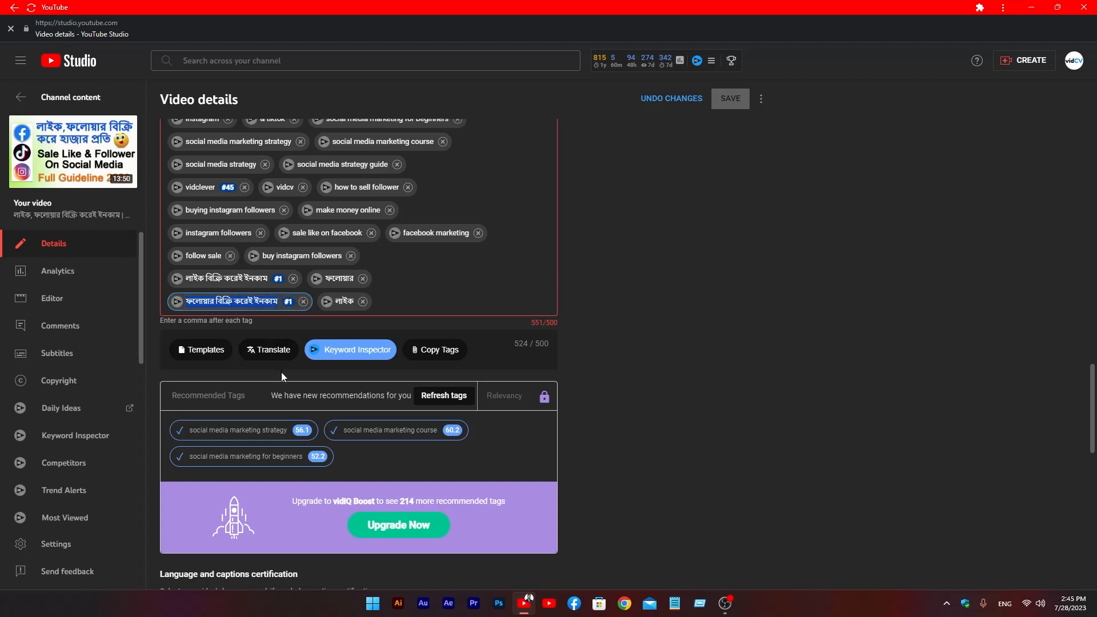
pyautogui.click(348, 304)
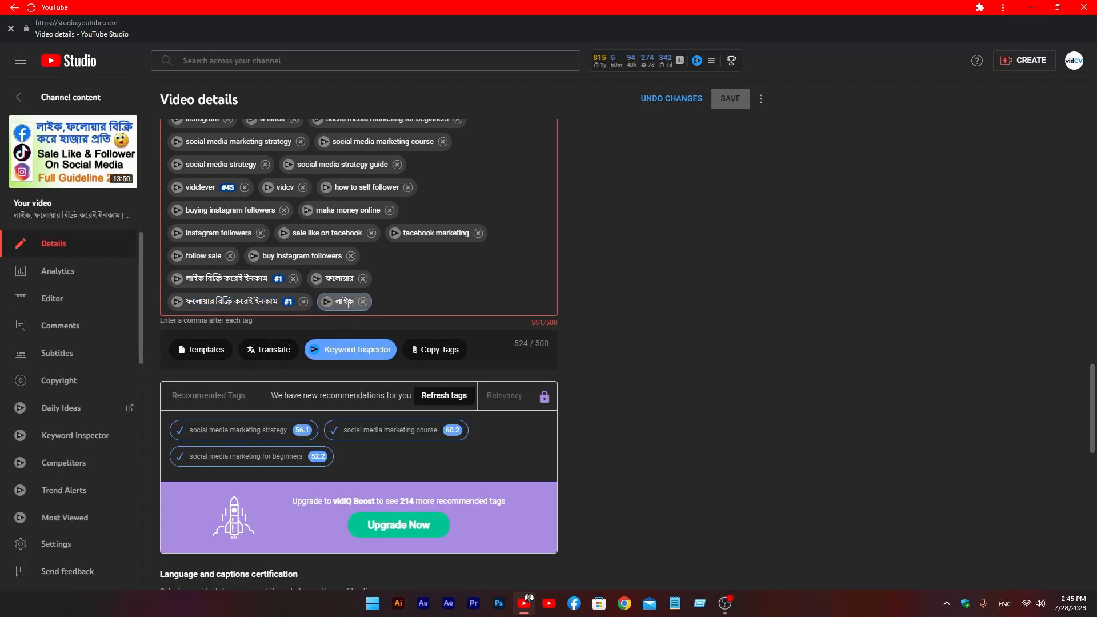
pyautogui.hotkey('ctrl', 'v')
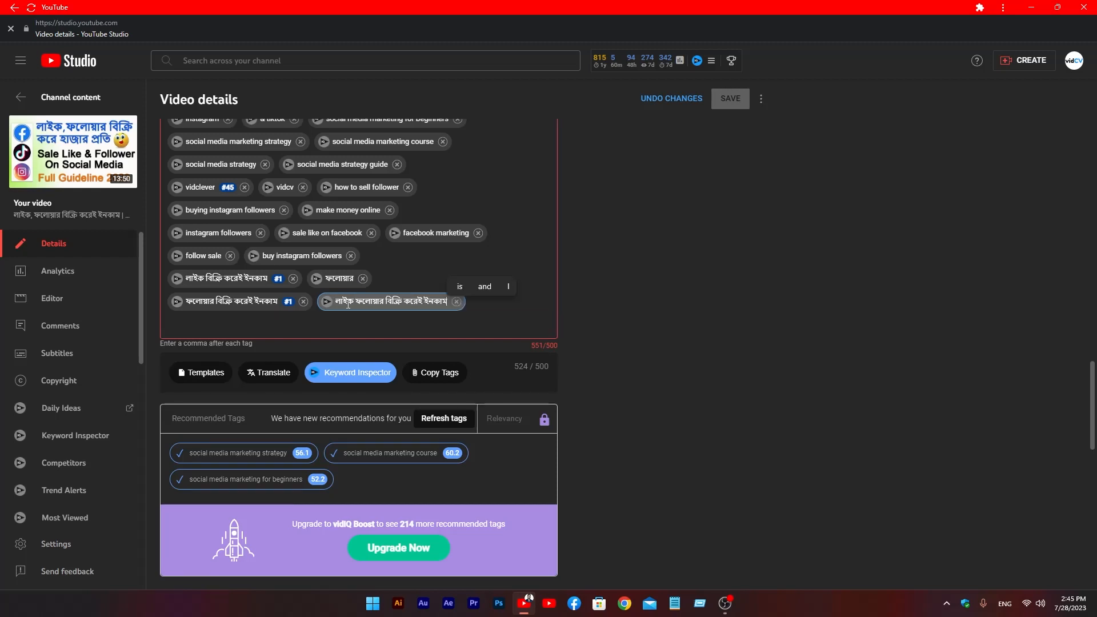
pyautogui.click(476, 316)
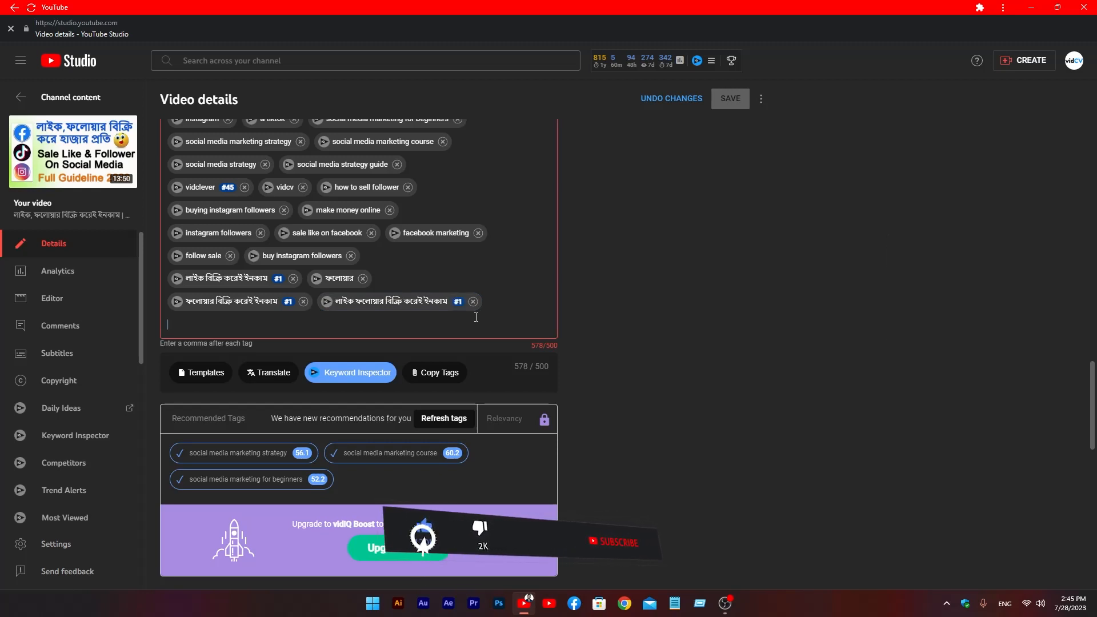
# Step: Check the vidIQ SEO score and its breakdown against the video's title and description
pyautogui.scroll(10, 557, 380)
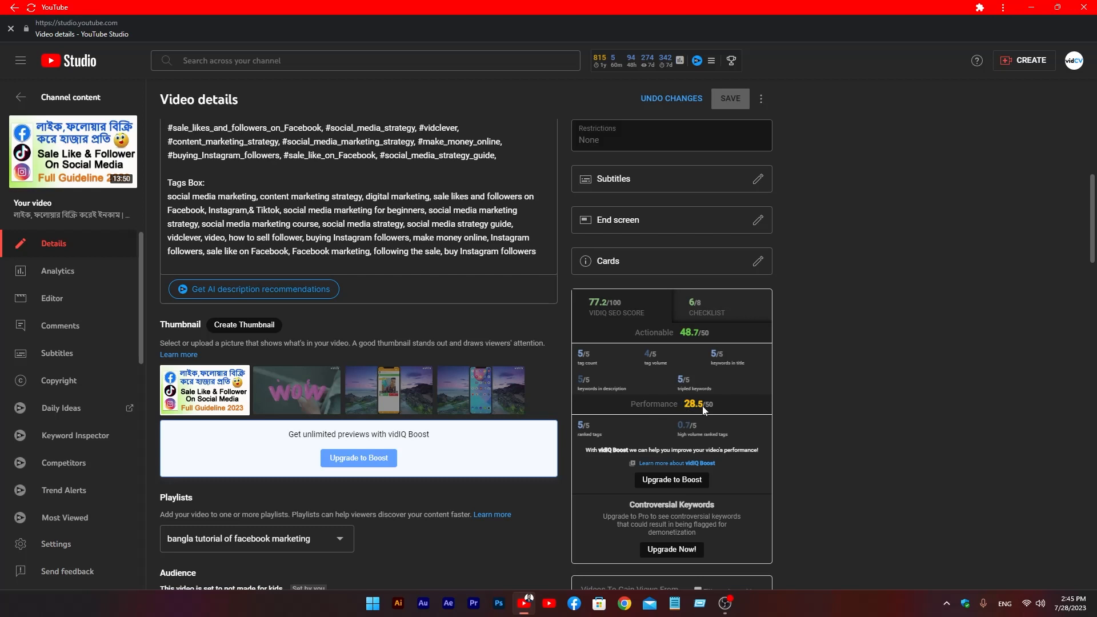
pyautogui.scroll(-3, 470, 355)
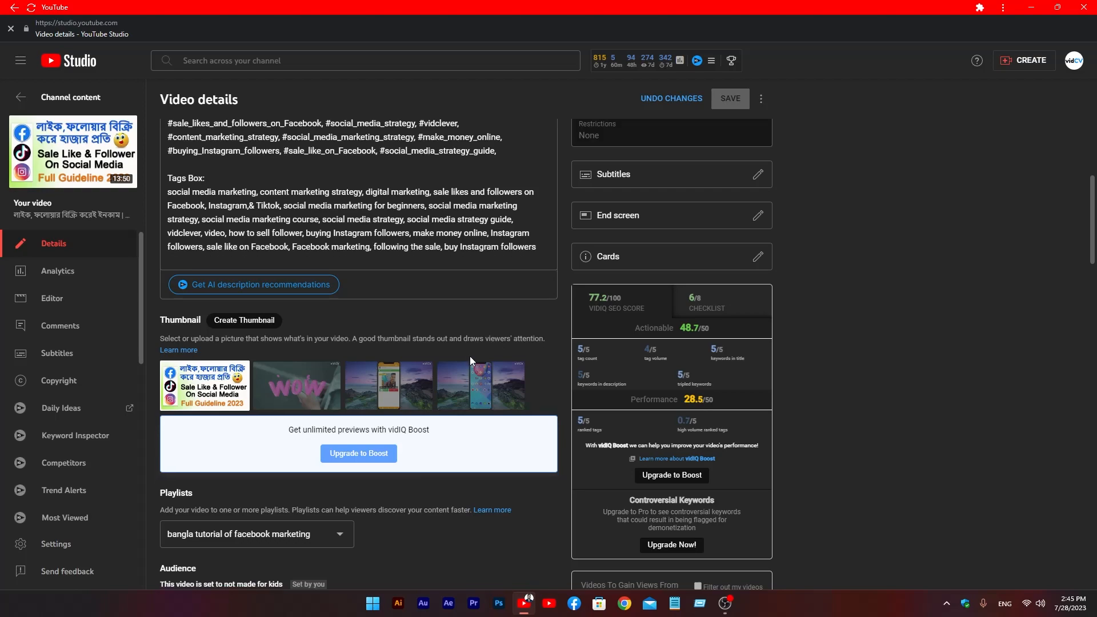
pyautogui.scroll(12, 413, 324)
pyautogui.scroll(-15, 517, 345)
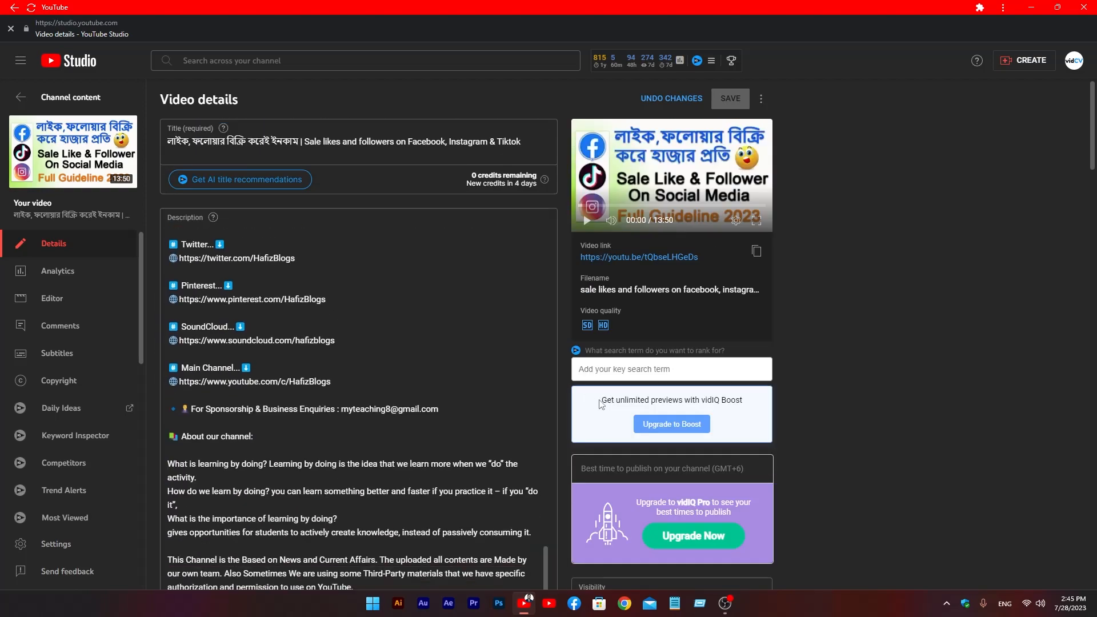
pyautogui.scroll(-6, 589, 407)
pyautogui.scroll(-6, 581, 410)
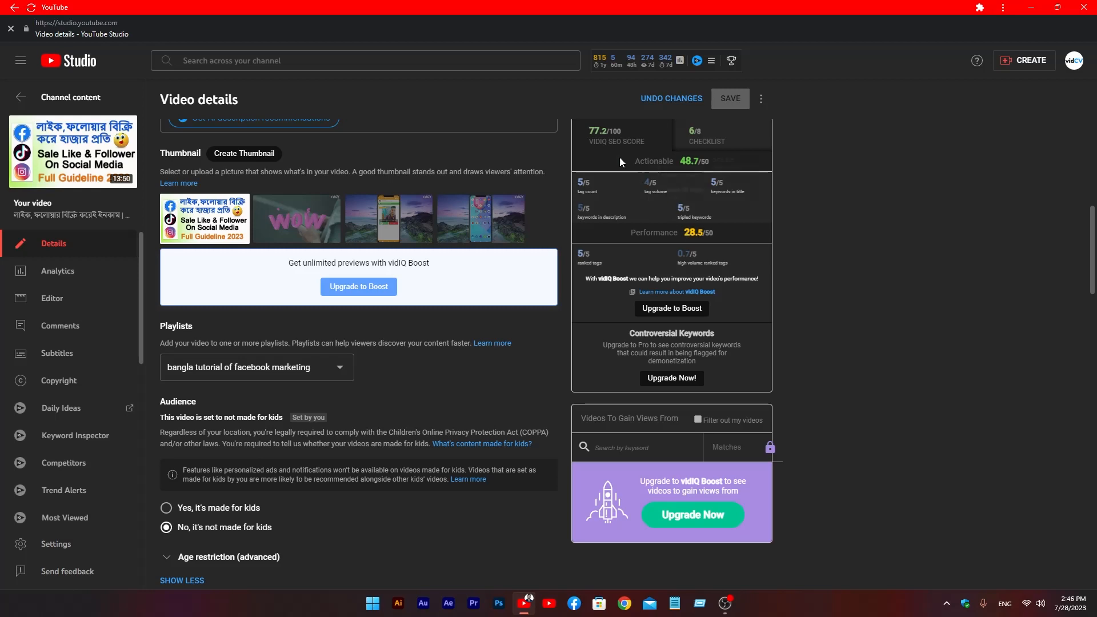
# Step: Copy the phrase "Sale likes and followers" from the video title and add it as a new tag
pyautogui.scroll(15, 343, 269)
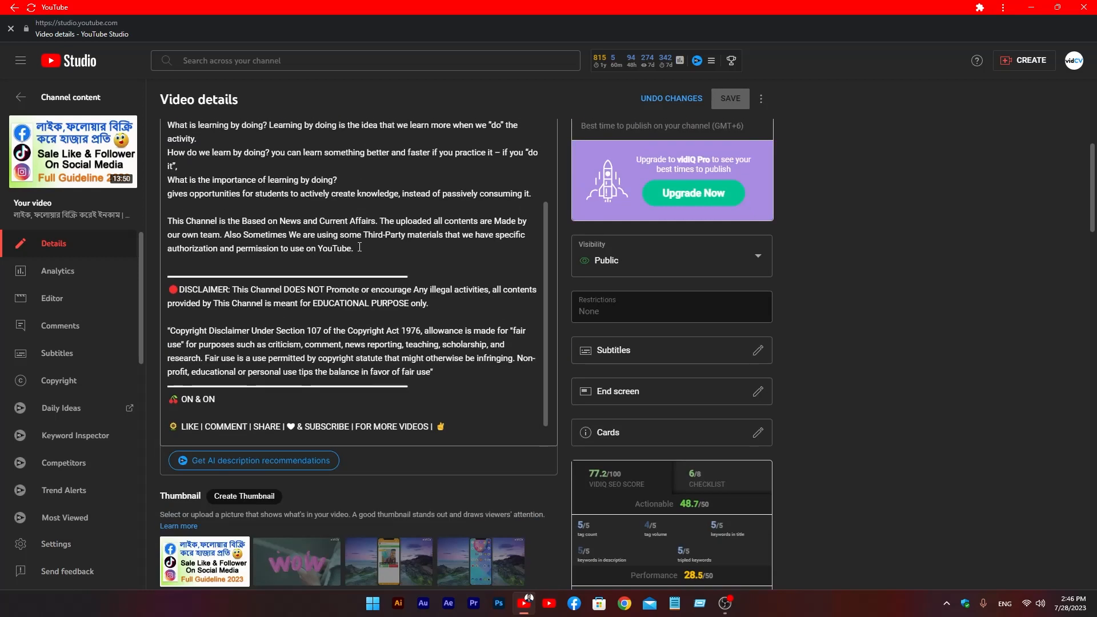
pyautogui.click(305, 142)
pyautogui.moveTo(305, 142); pyautogui.dragTo(396, 146)
pyautogui.hotkey('ctrl', 'c')
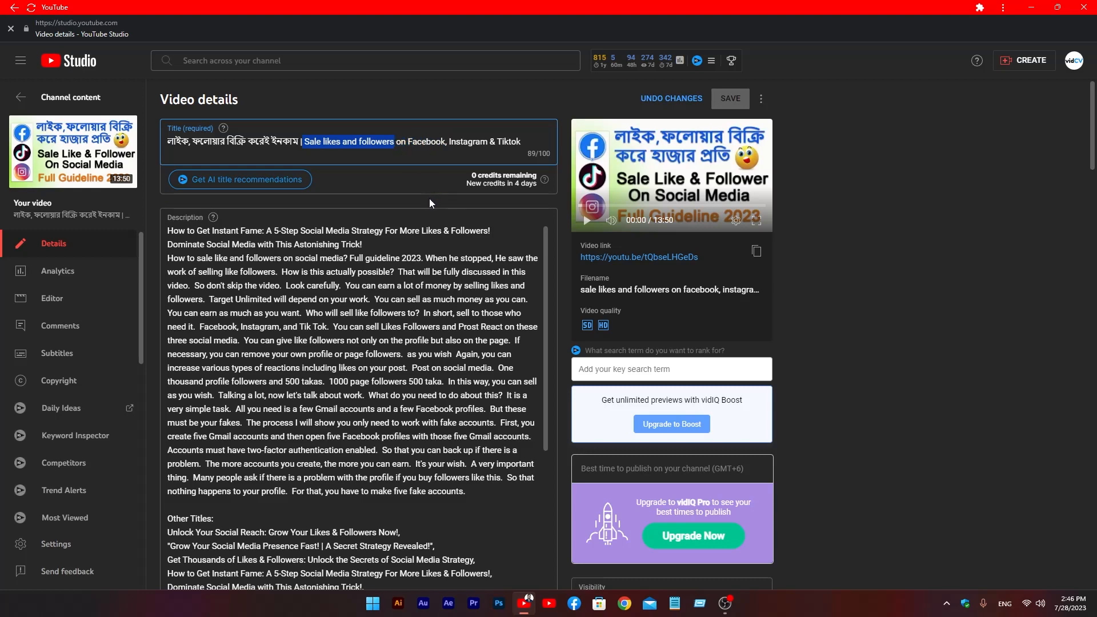
pyautogui.scroll(-15, 424, 285)
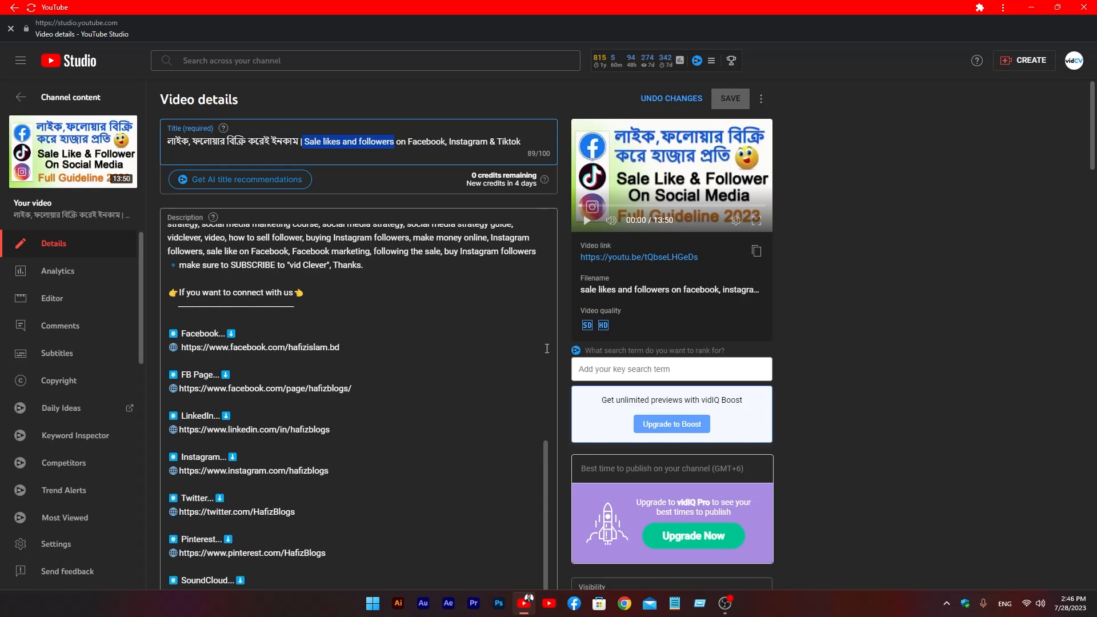
pyautogui.scroll(-15, 585, 470)
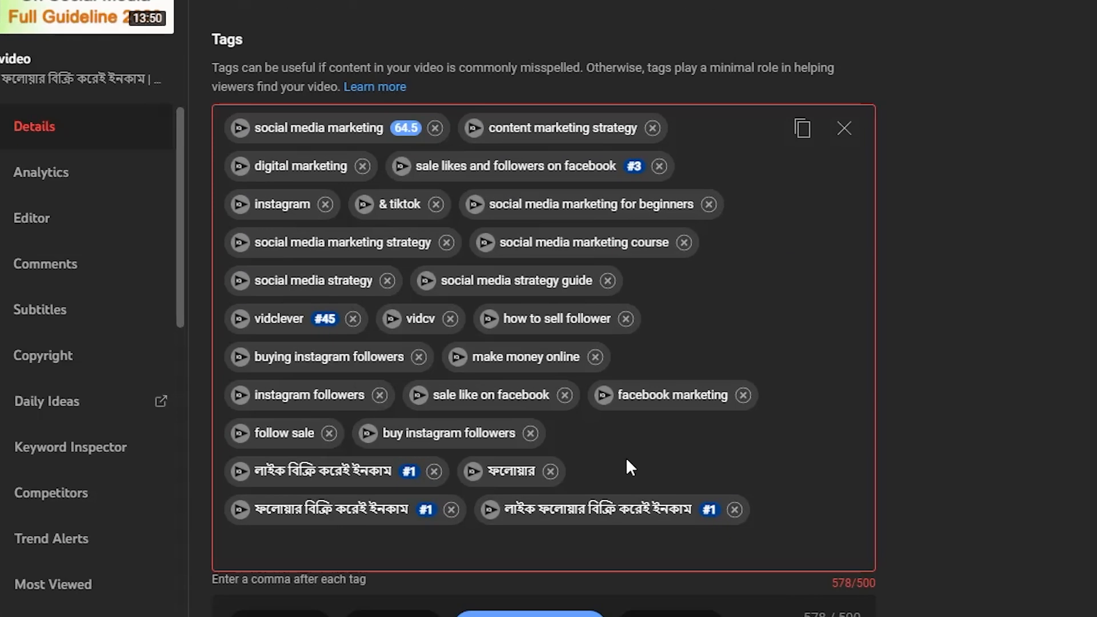
pyautogui.click(445, 498)
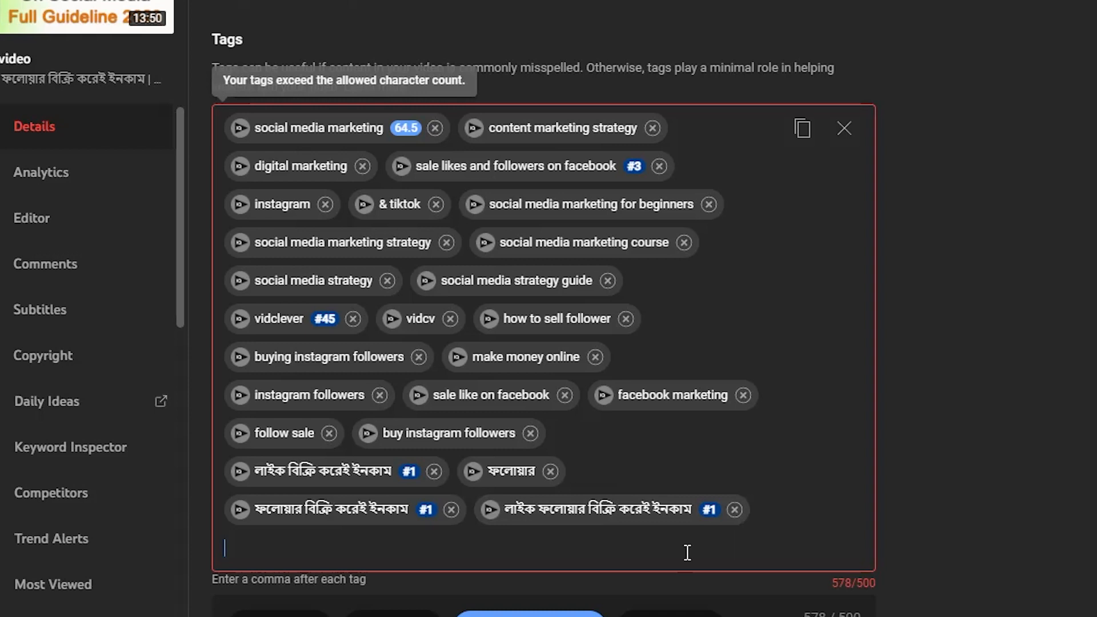
pyautogui.hotkey('ctrl', 'v')
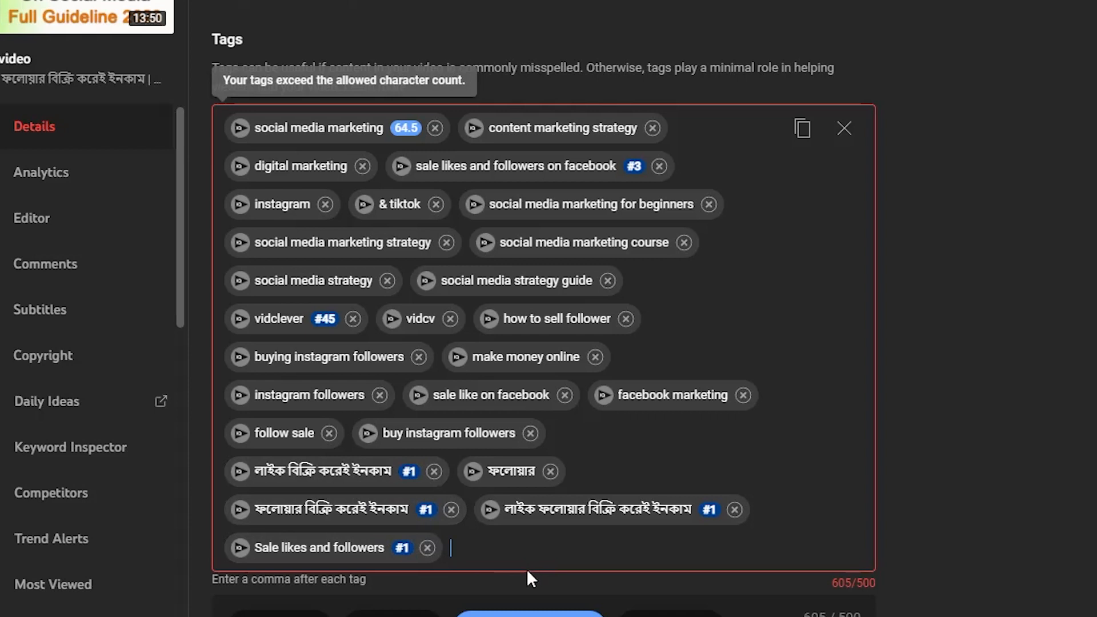
# Step: Edit the existing tag "sale like on facebook" so it reads "sale likes and follower on facebook"
pyautogui.click(483, 395)
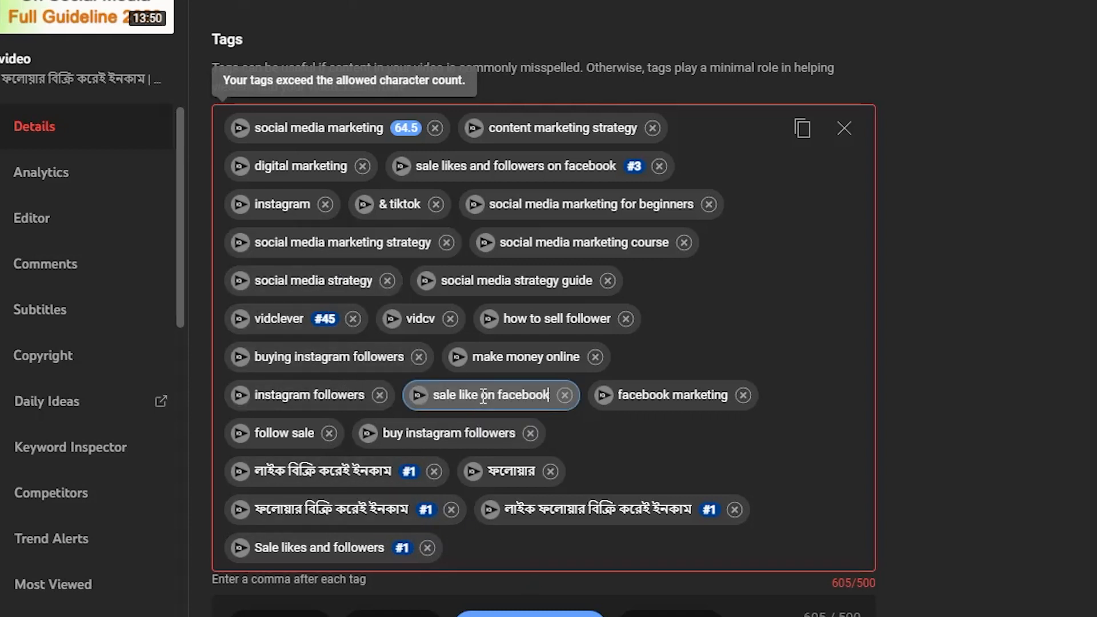
pyautogui.click(477, 398)
pyautogui.write('s ')
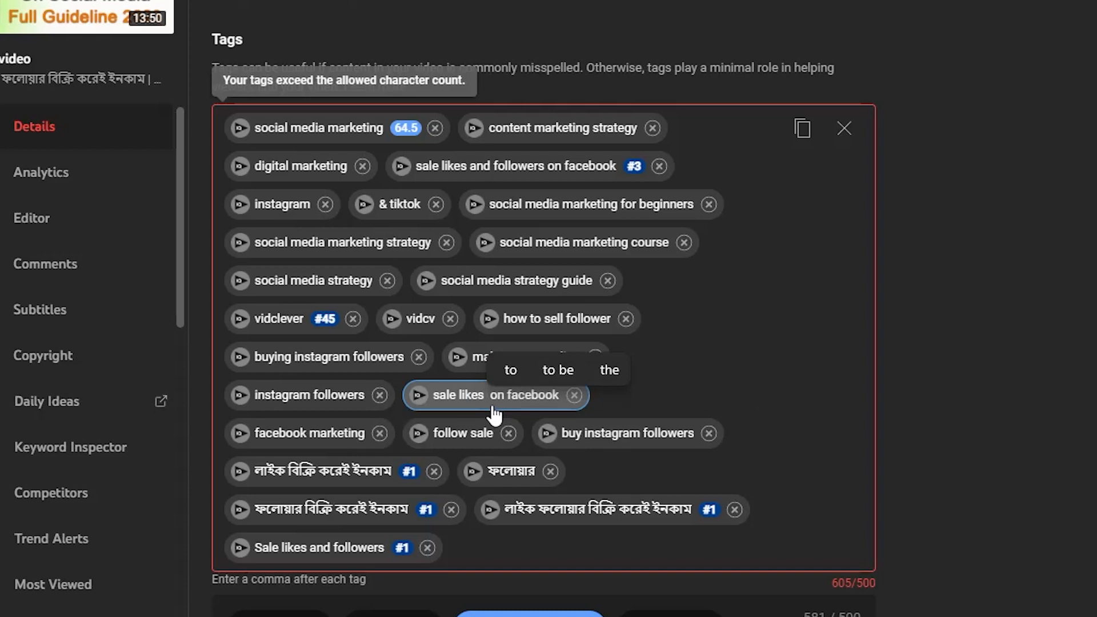
pyautogui.write('a')
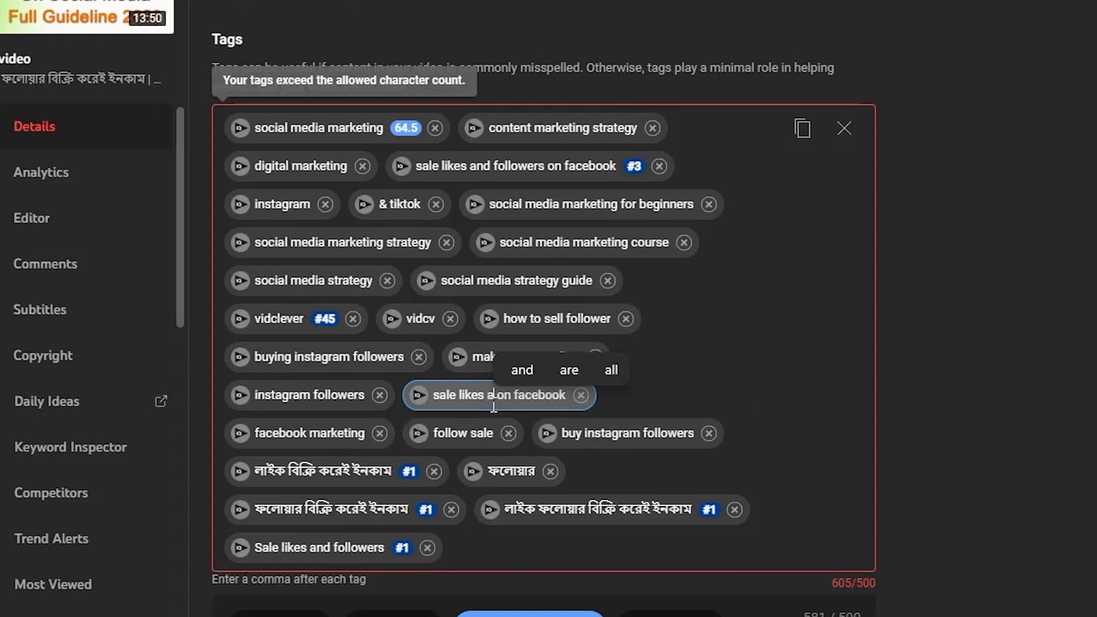
pyautogui.write('nd ')
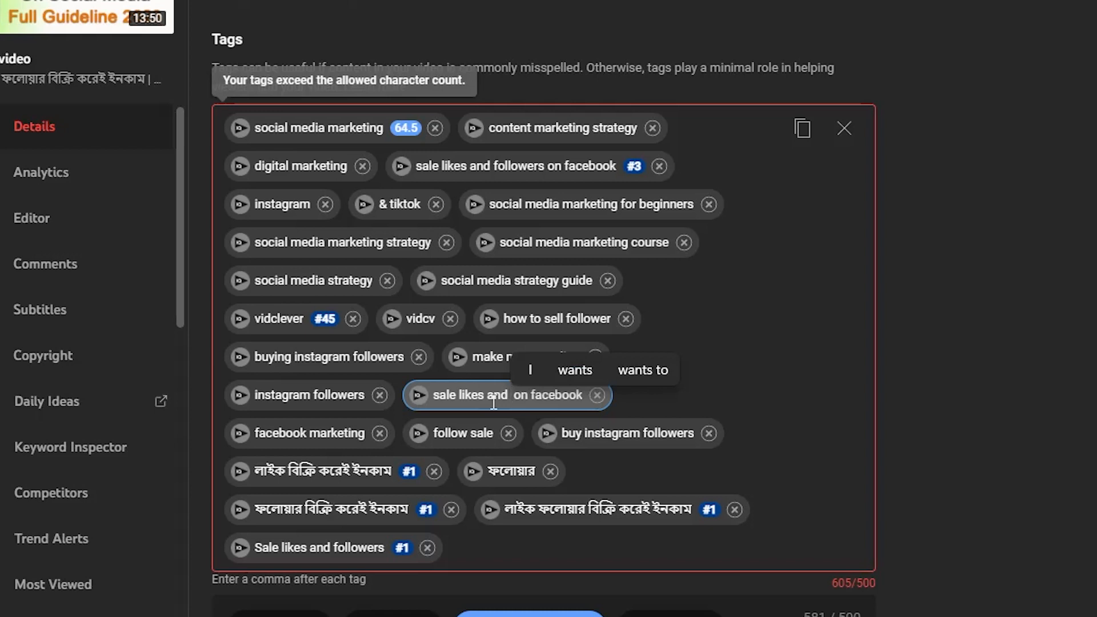
pyautogui.write('follo')
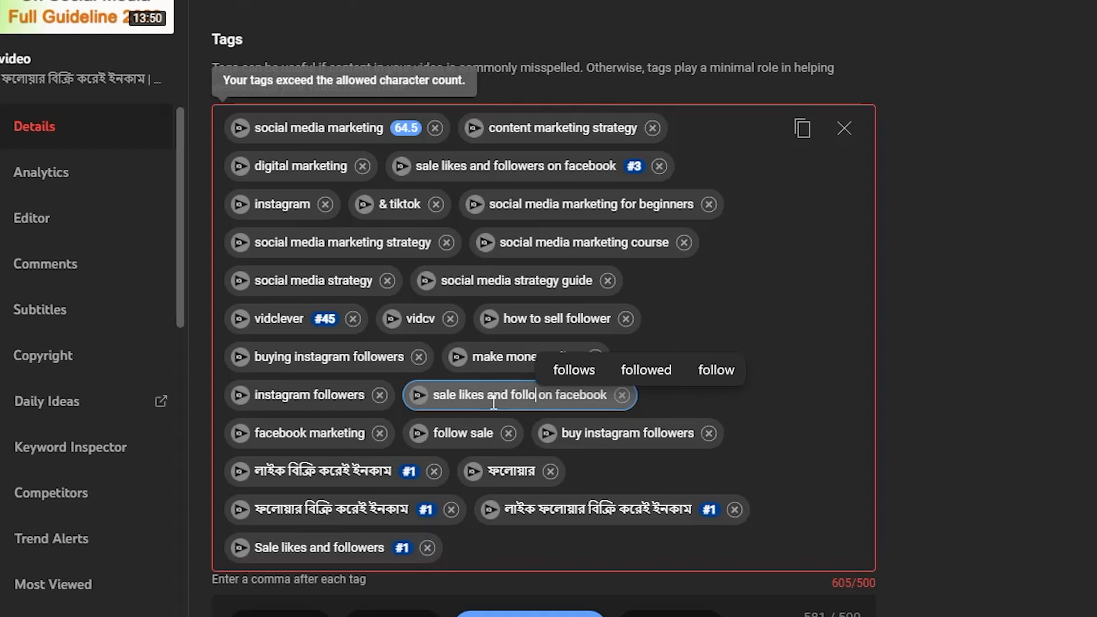
pyautogui.write('wer')
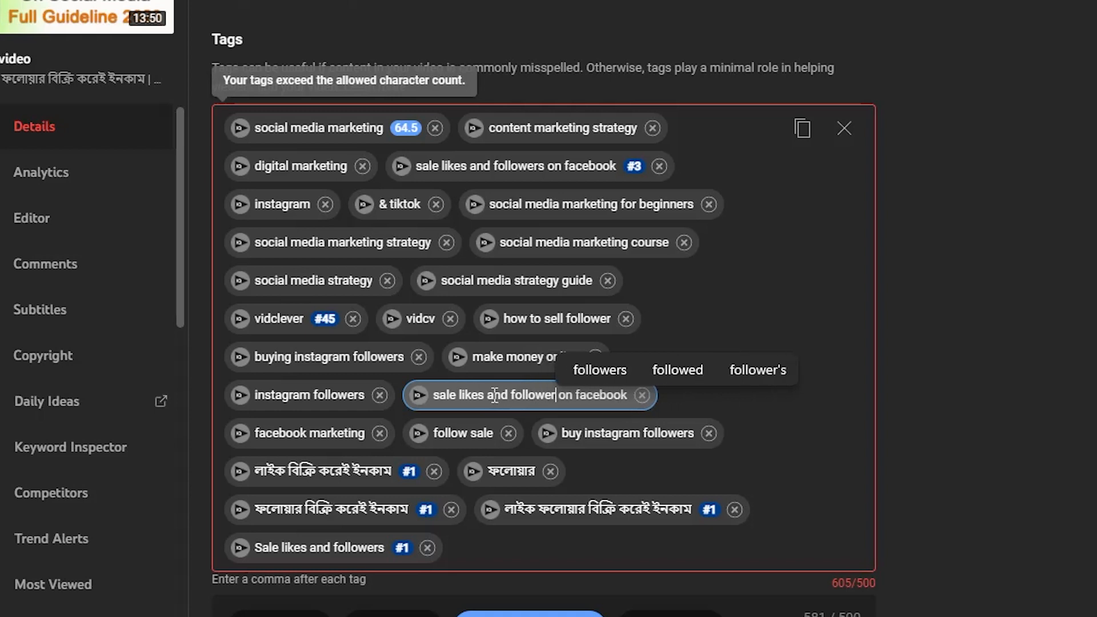
pyautogui.click(752, 411)
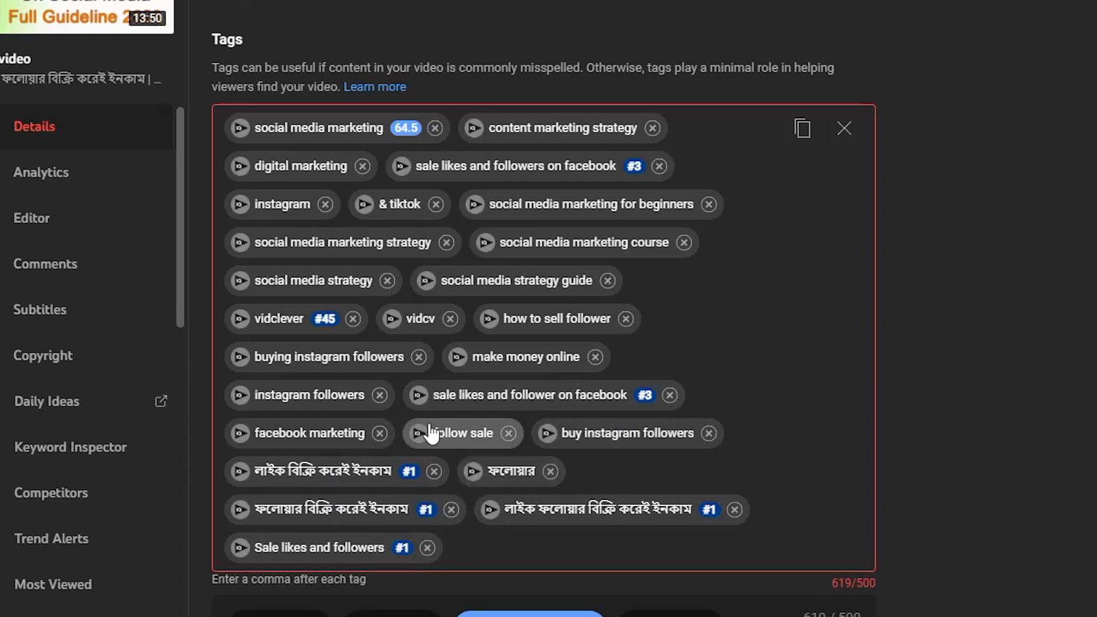
# Step: Remove the tags "buy instagram followers", "social media marketing strategy", "social media marketing course", "social media strategy" and "social media strategy guide"
pyautogui.click(709, 433)
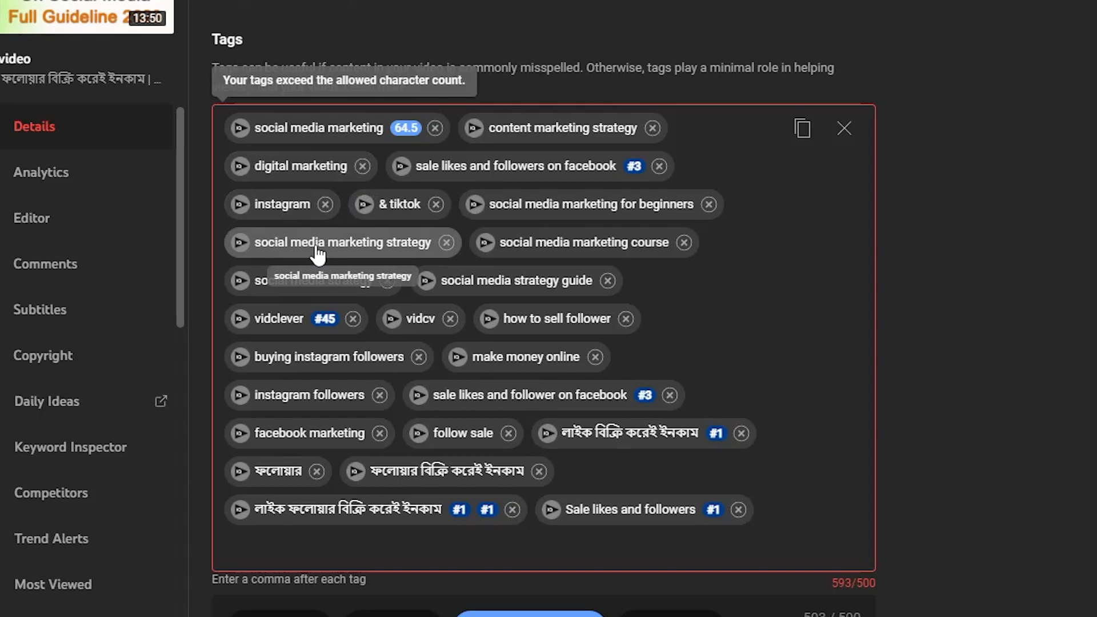
pyautogui.click(447, 246)
pyautogui.click(439, 244)
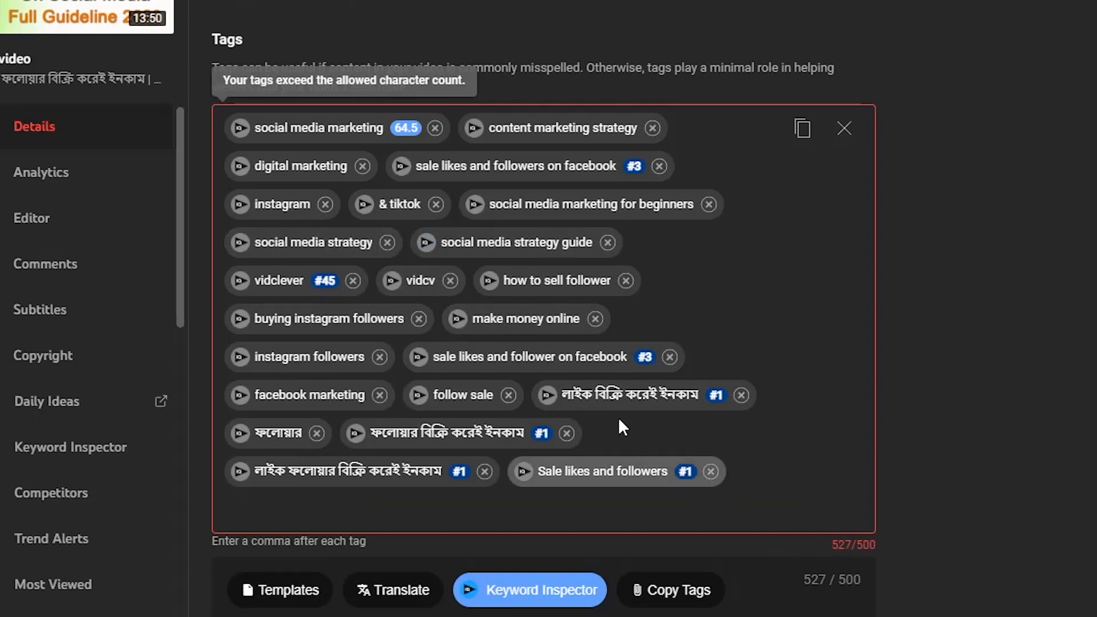
pyautogui.click(380, 246)
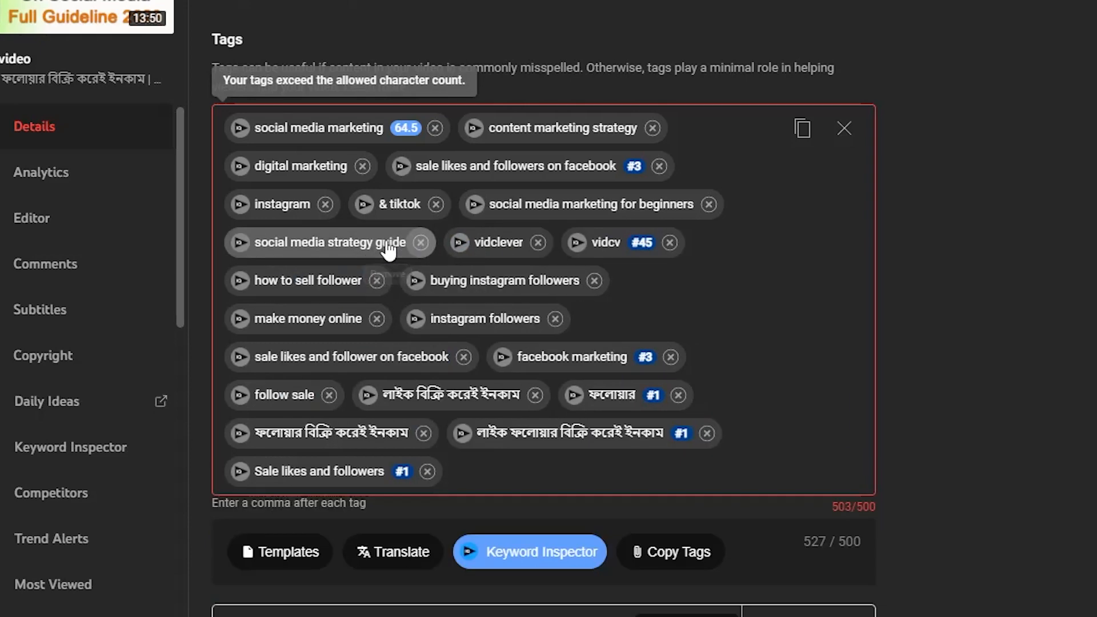
pyautogui.click(421, 243)
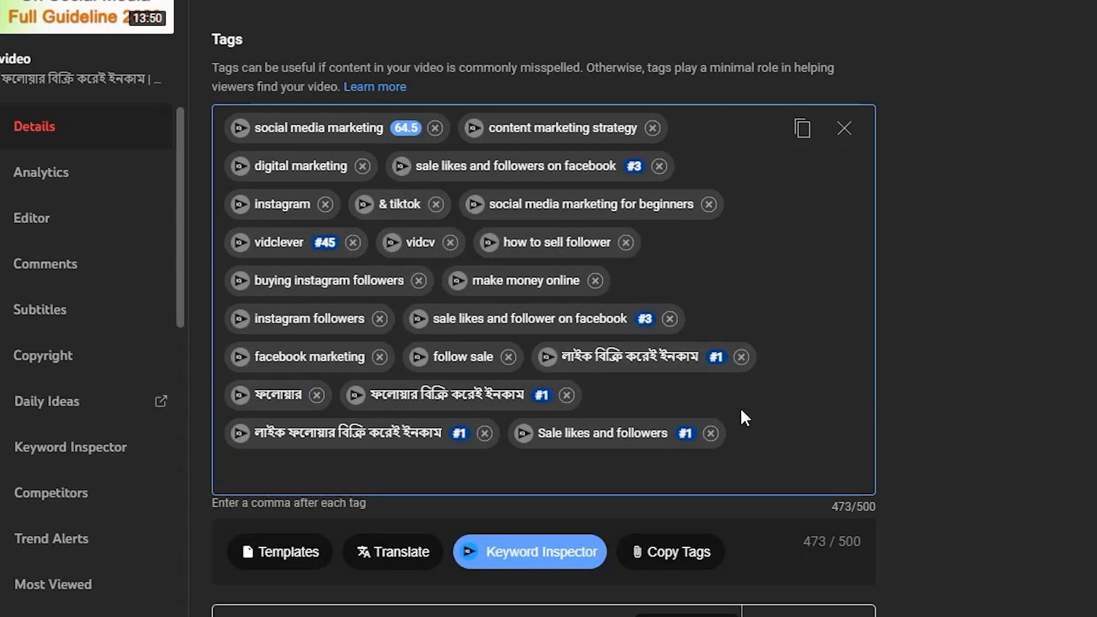
pyautogui.click(529, 462)
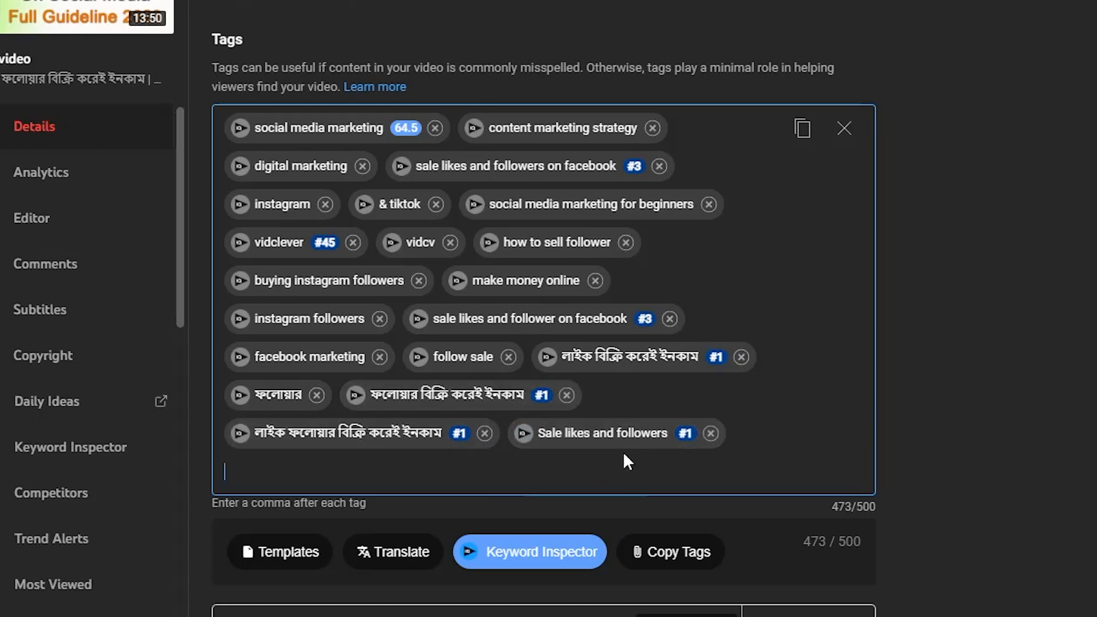
# Step: Check the vidIQ SEO score for the effect of the tag removals, and return to the tag list
pyautogui.scroll(20, 853, 363)
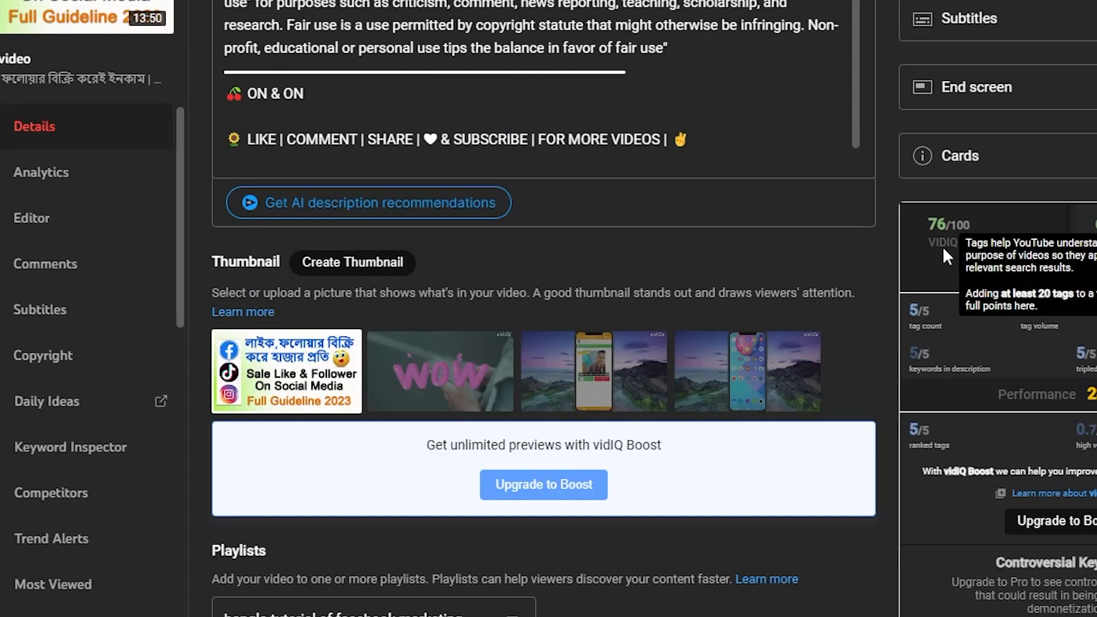
pyautogui.scroll(-10, 676, 456)
pyautogui.scroll(-10, 677, 456)
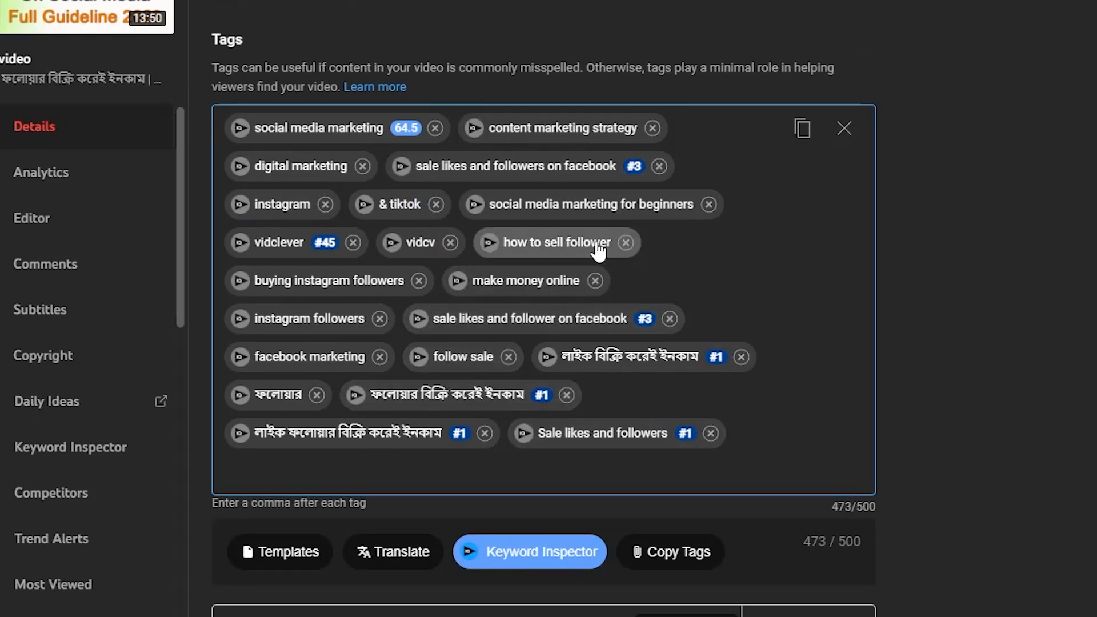
pyautogui.click(479, 480)
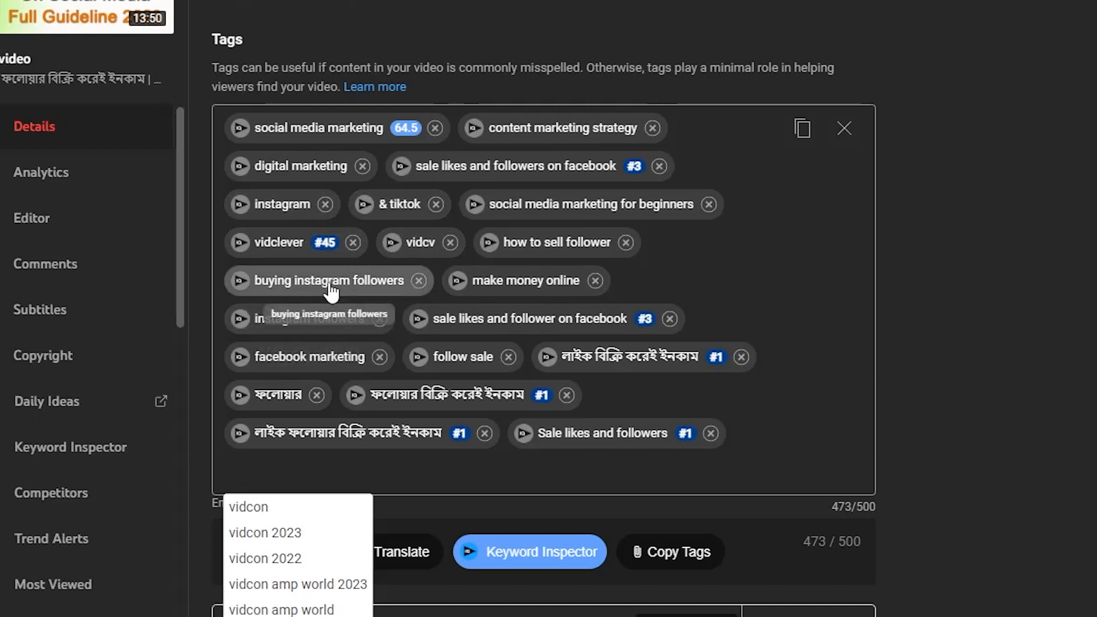
# Step: Replace the word "buying" in the tag "buying instagram followers" with "sale", making it "sale instagram followers"
pyautogui.click(298, 287)
pyautogui.doubleClick(298, 284)
pyautogui.click(295, 282)
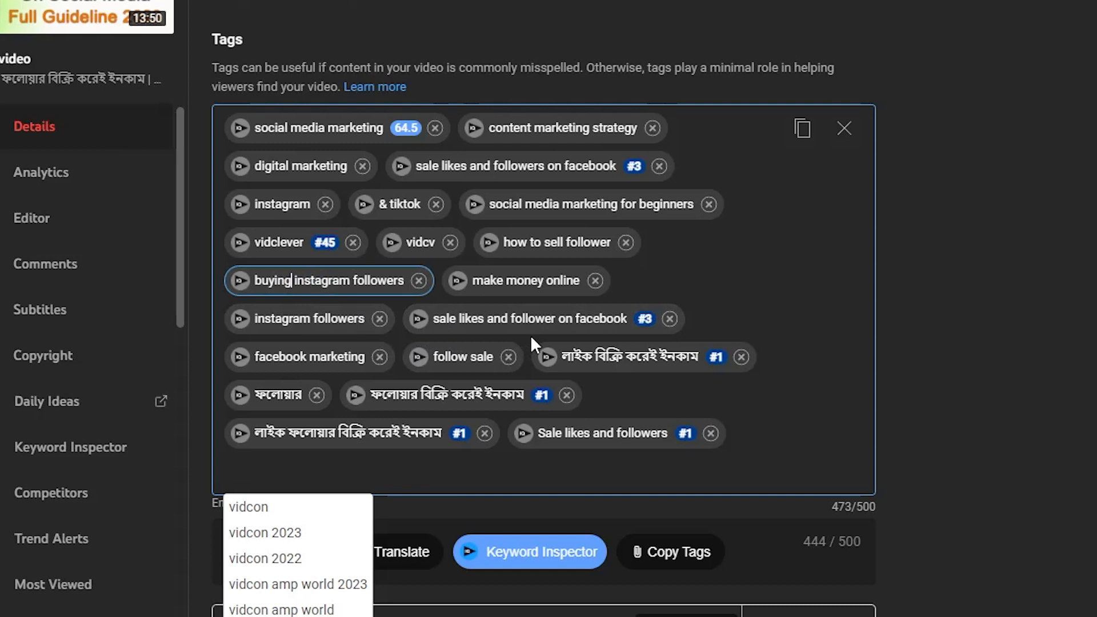
pyautogui.press('BackSpace')
pyautogui.press('BackSpace')
pyautogui.press('BackSpace')
pyautogui.press('BackSpace')
pyautogui.press('BackSpace')
pyautogui.press('BackSpace')
pyautogui.press('BackSpace')
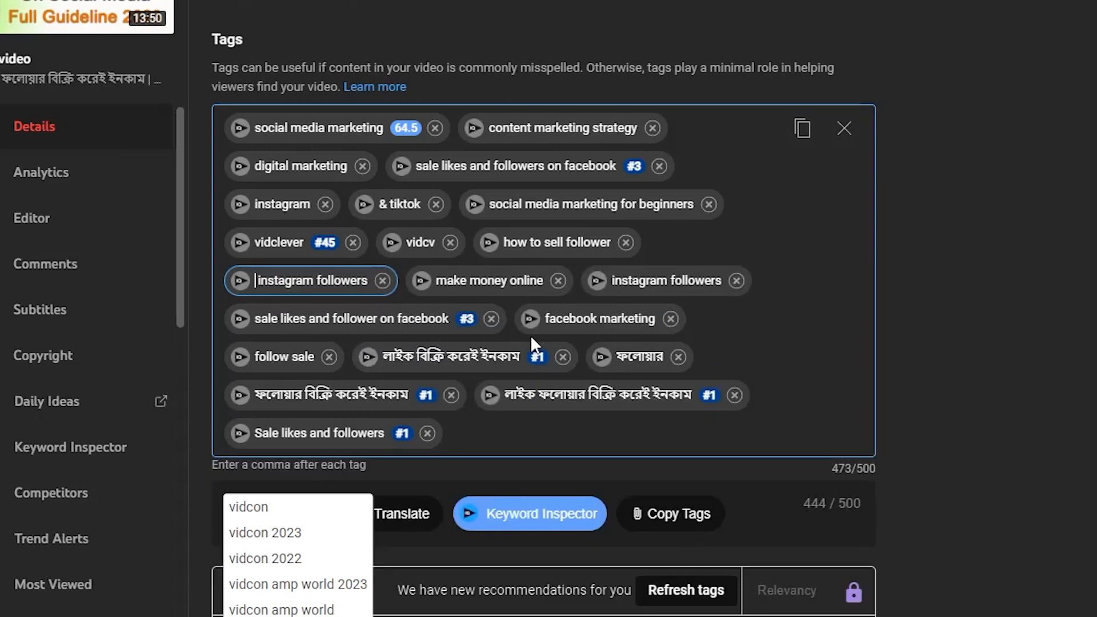
pyautogui.write('sale')
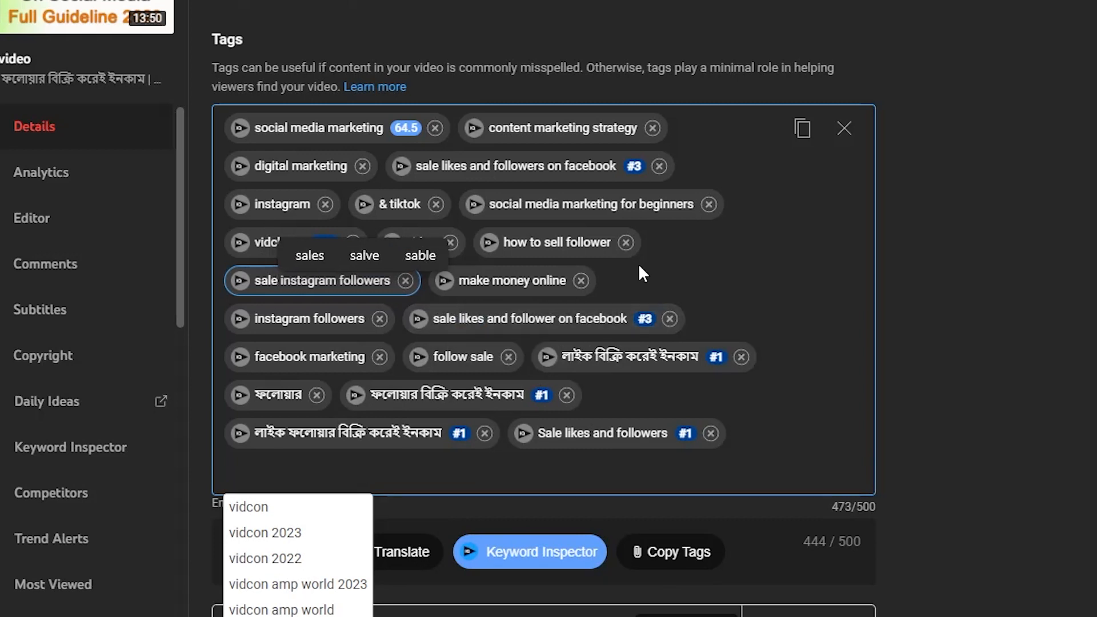
pyautogui.click(714, 252)
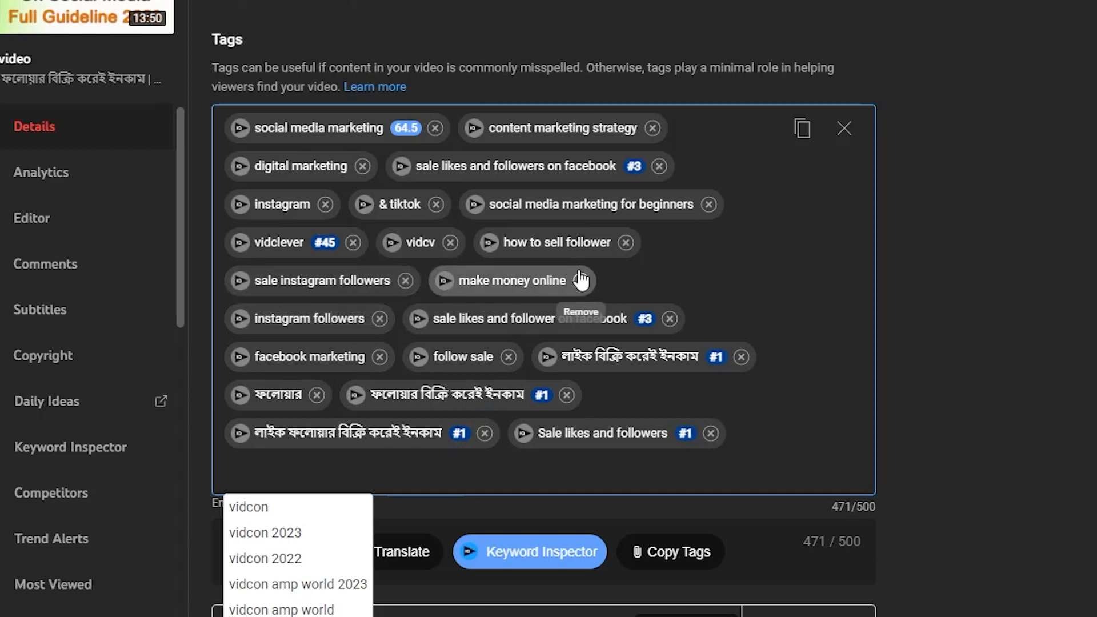
# Step: Reword the tag "how to sell follower" as "how to sale like and follower"
pyautogui.click(563, 245)
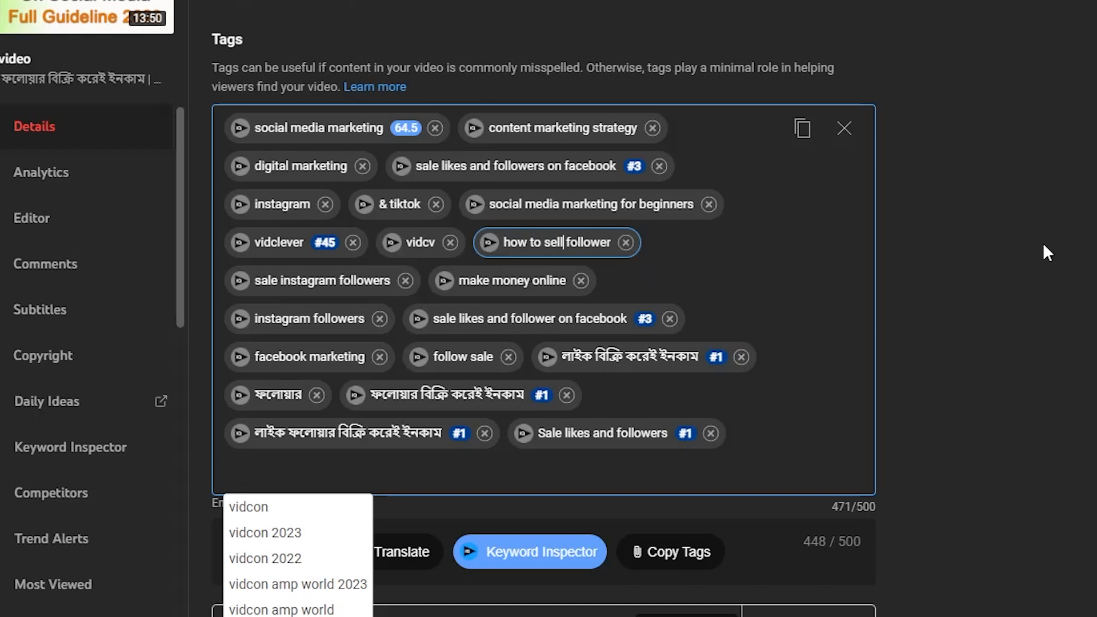
pyautogui.press('BackSpace')
pyautogui.press('BackSpace')
pyautogui.press('BackSpace')
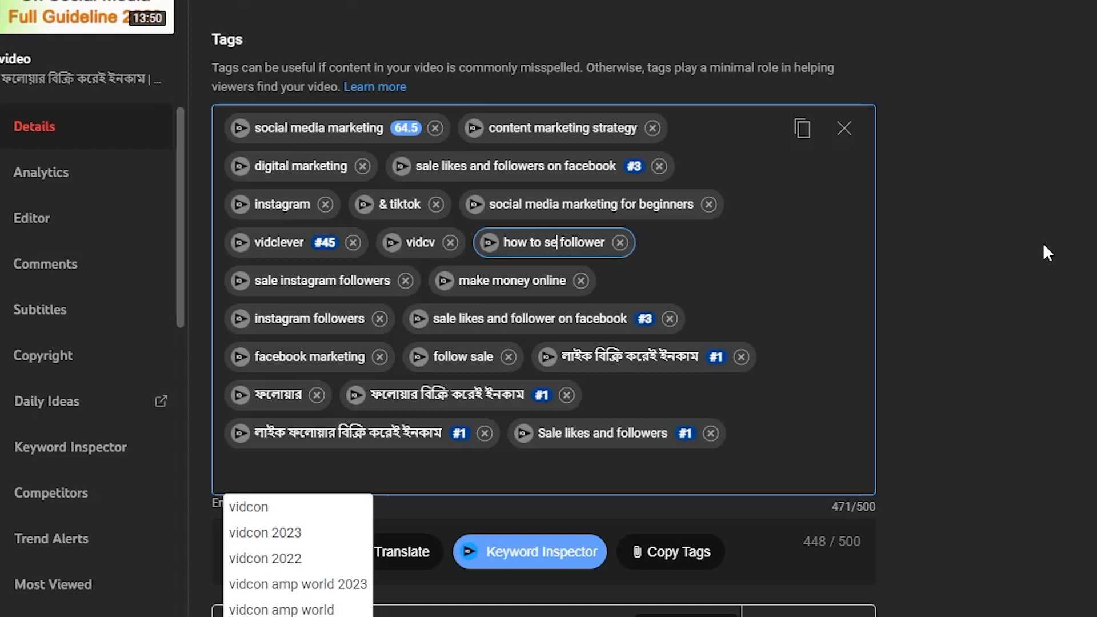
pyautogui.write('ale')
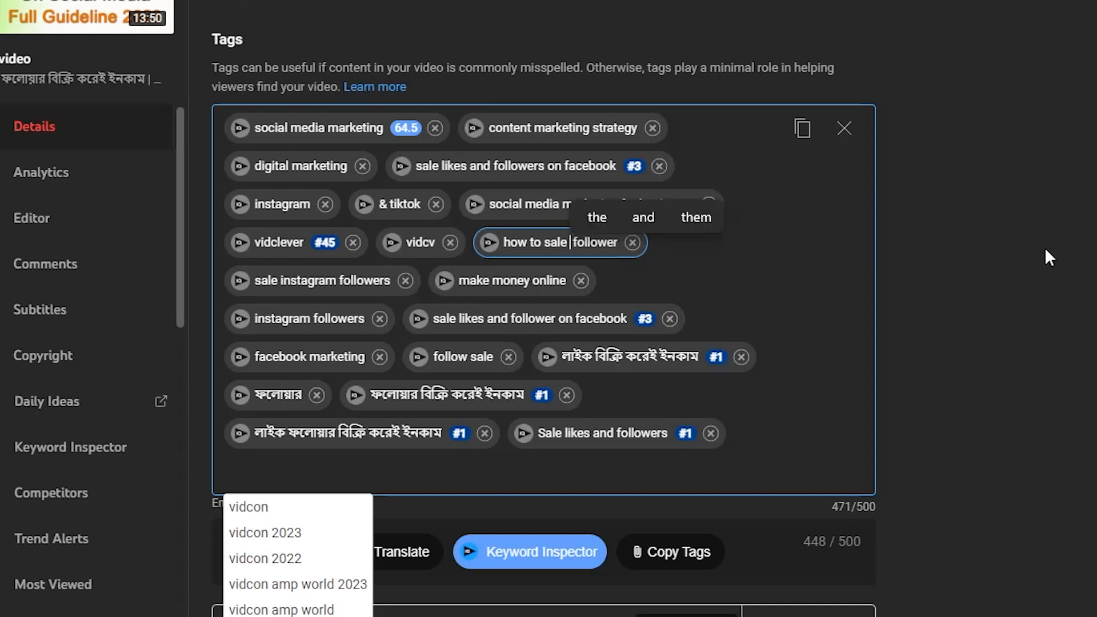
pyautogui.write('like ')
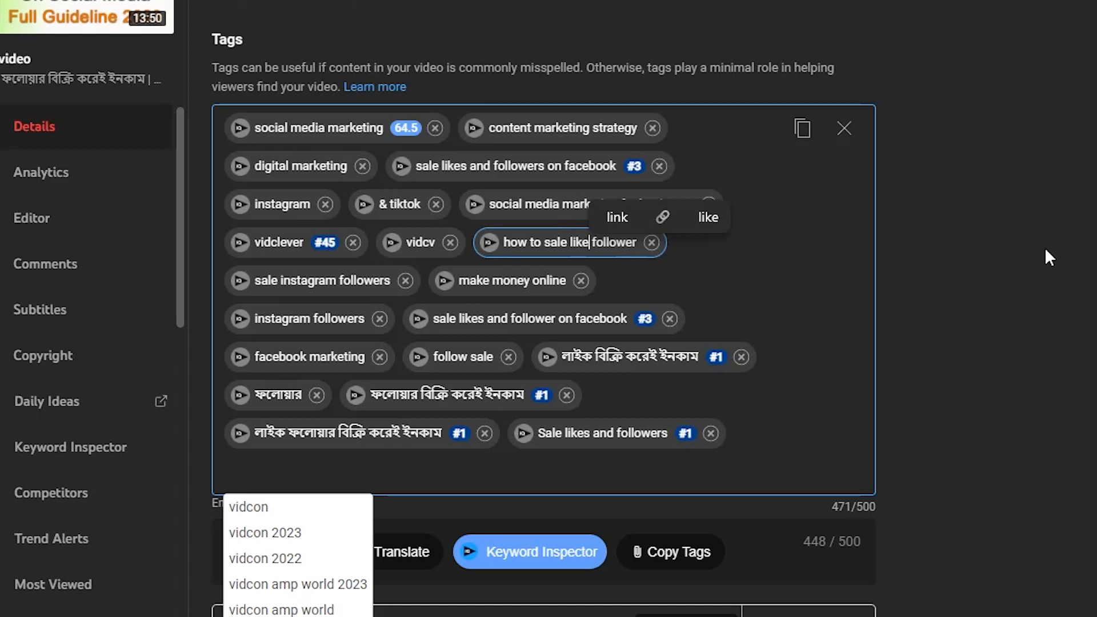
pyautogui.write('and')
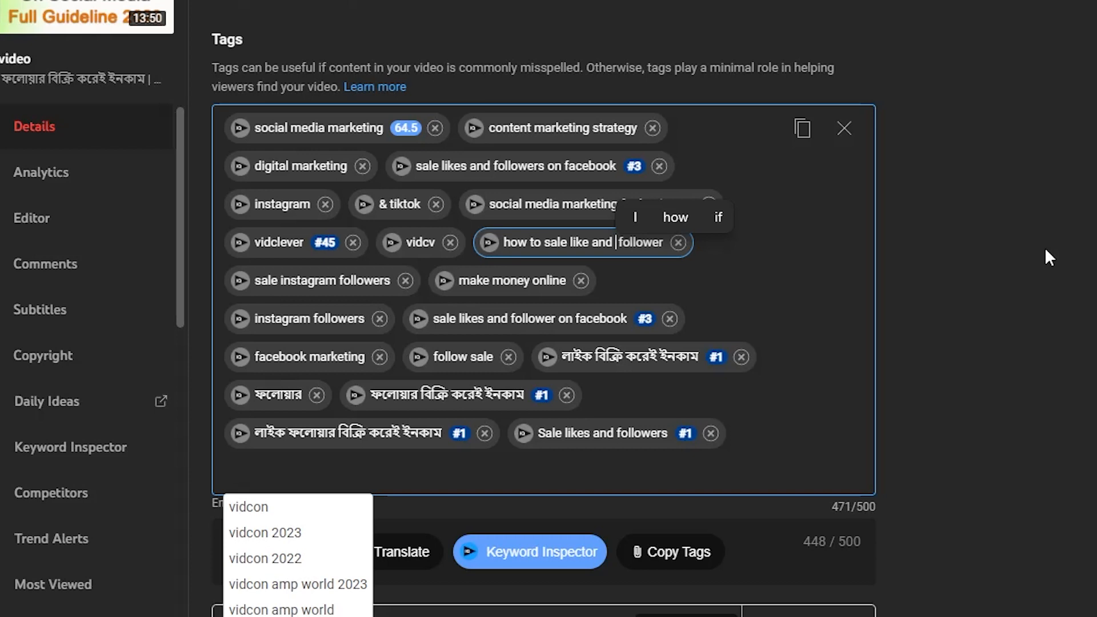
pyautogui.press('Return')
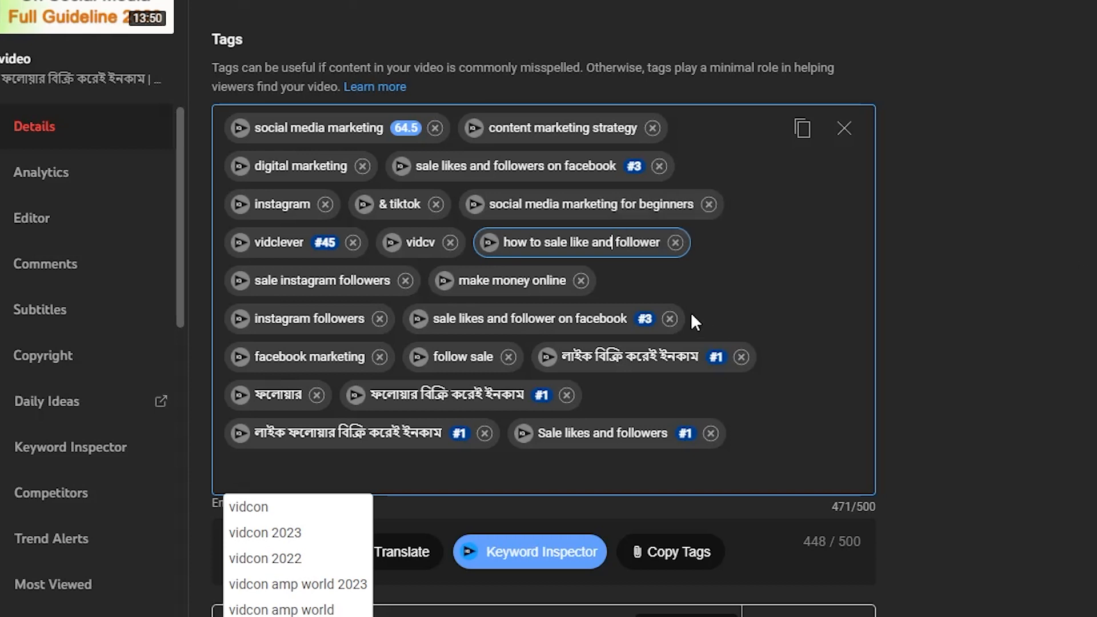
# Step: Extend the tag "how to sale like and follower" to "how to sale like and follower on facebook"
pyautogui.click(742, 263)
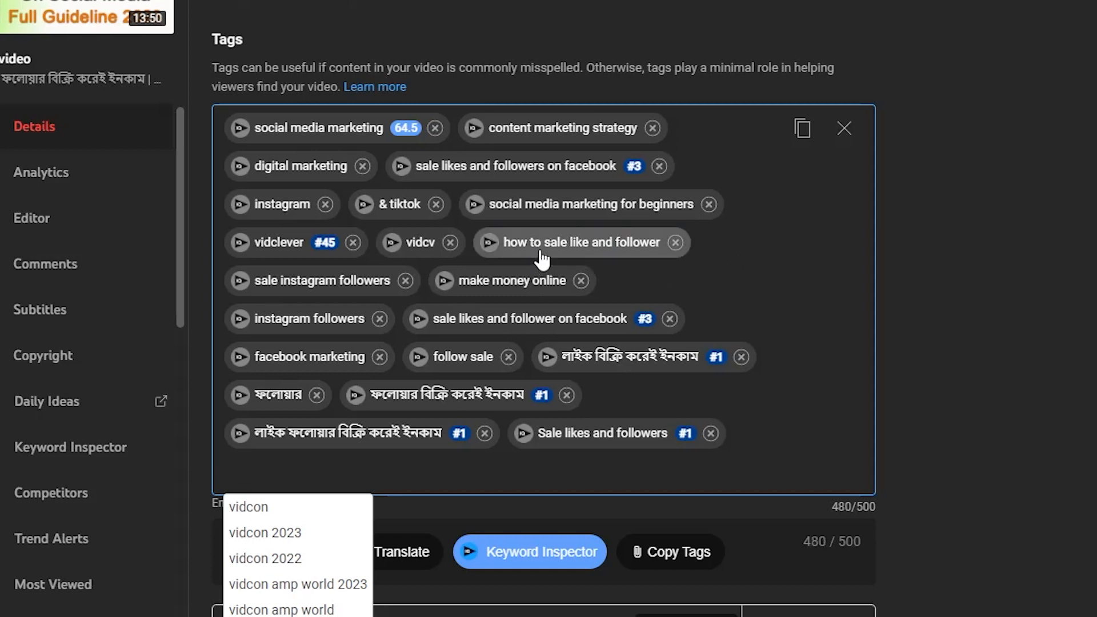
pyautogui.click(621, 250)
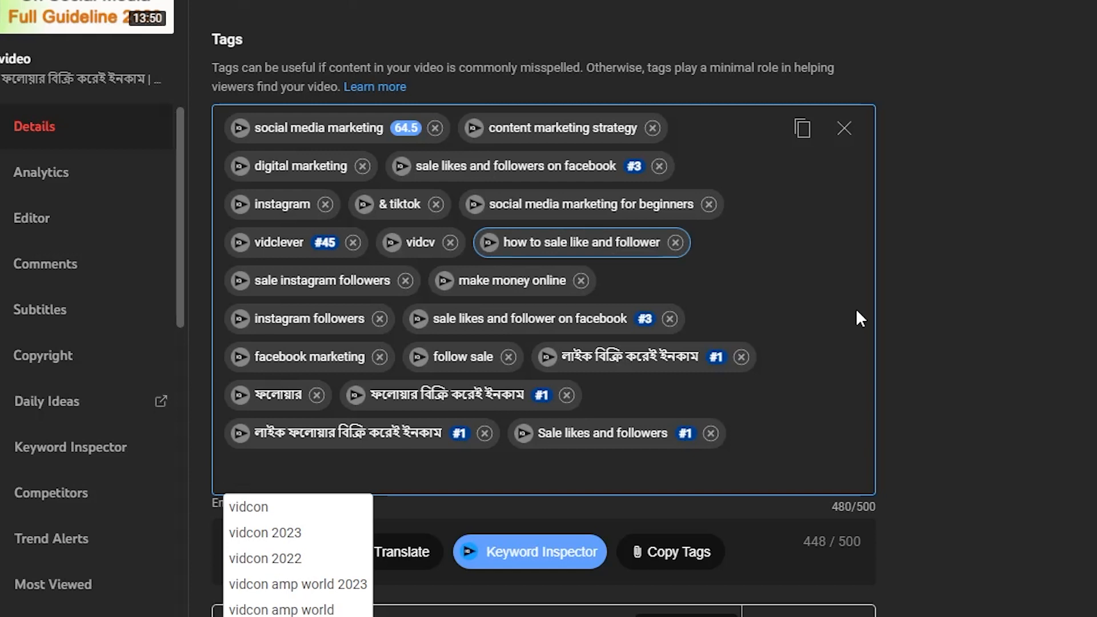
pyautogui.write('on ')
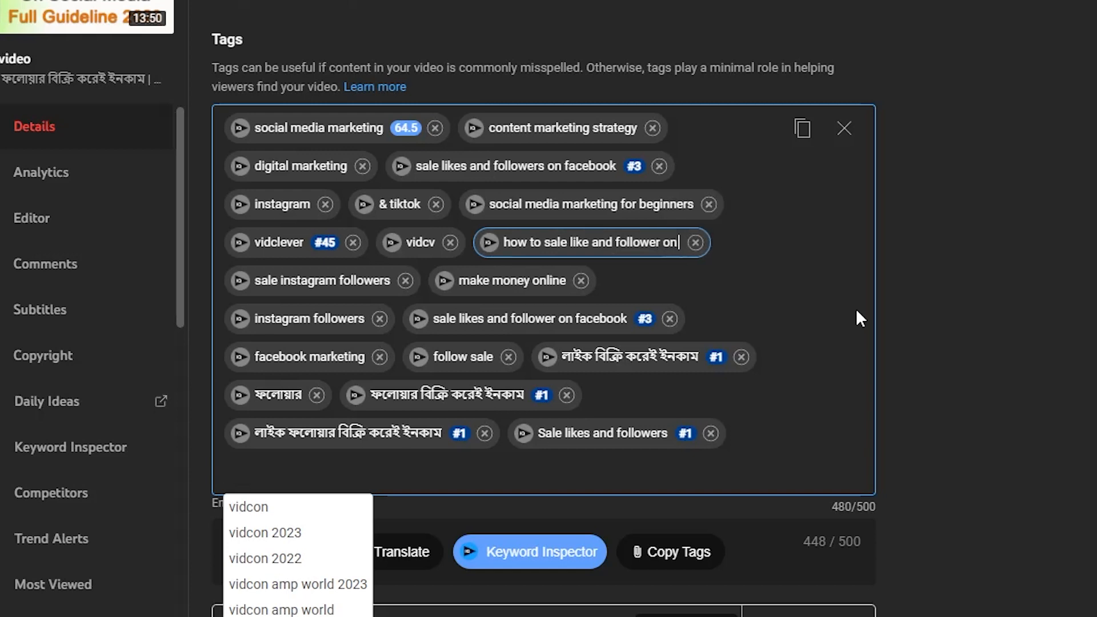
pyautogui.write('fa')
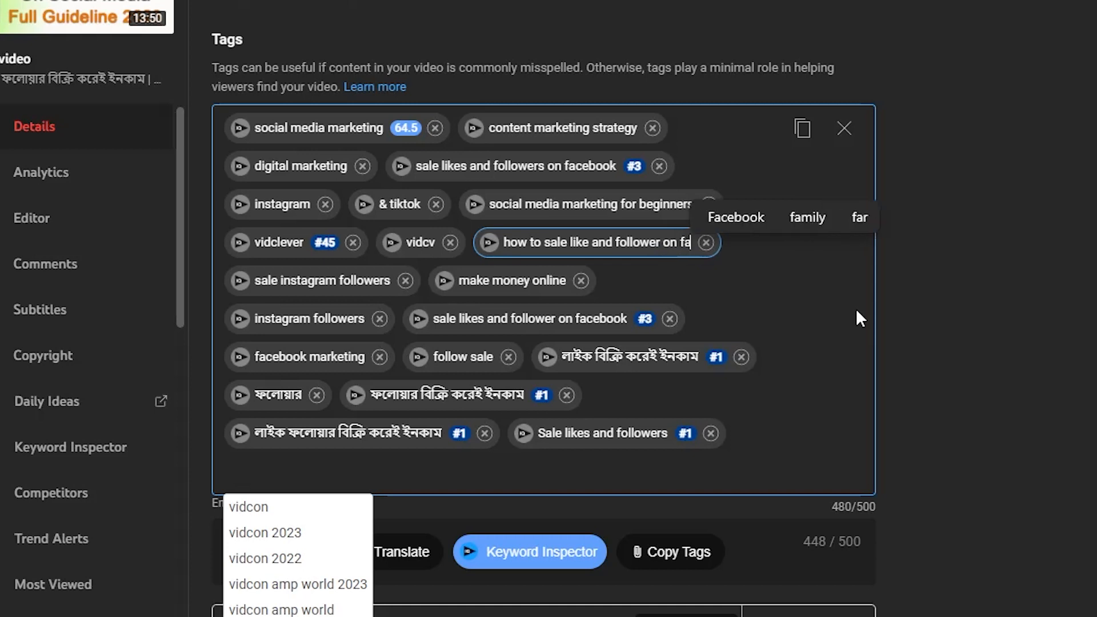
pyautogui.write('cebook')
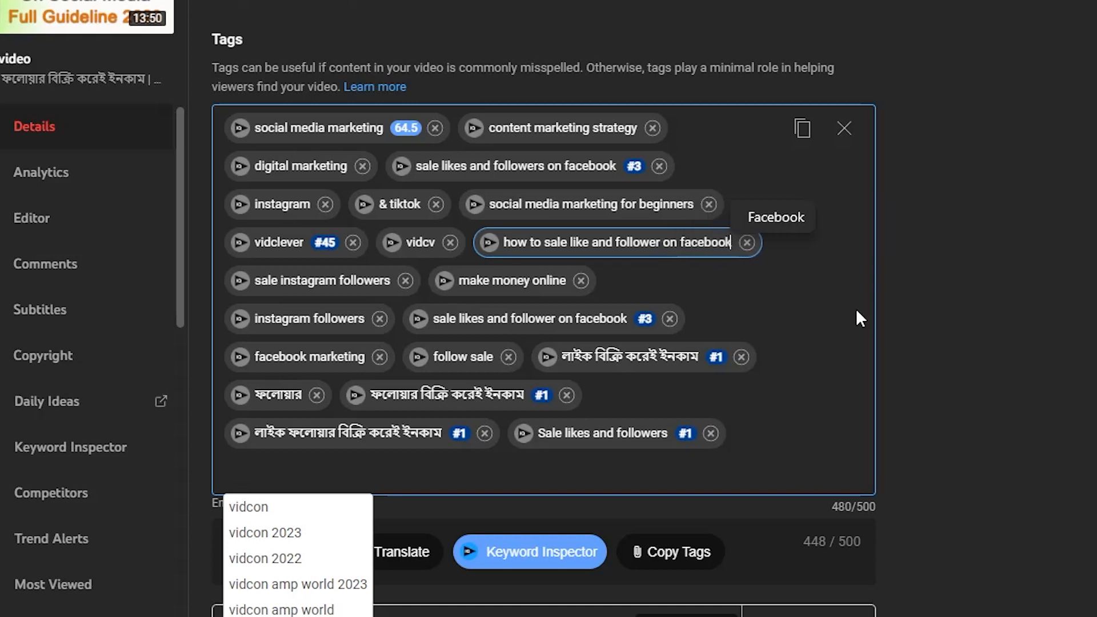
pyautogui.press('Return')
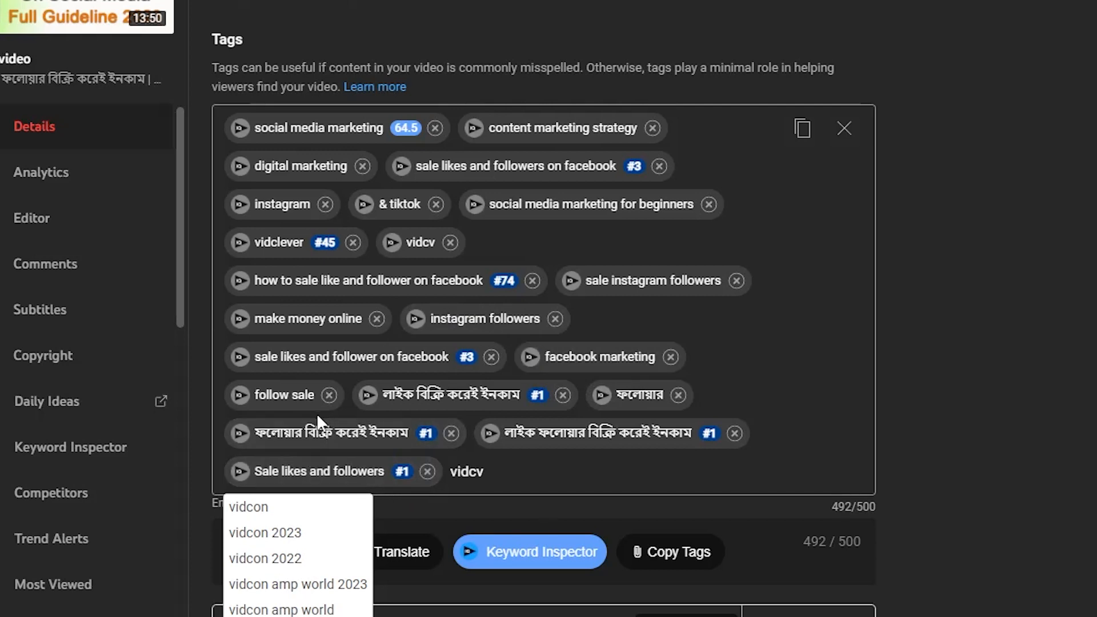
# Step: Add the tag "ফলোয়ার বিক্রি", copied from the tag "ফলোয়ার বিক্রি করেই ইনকাম", in place of the leftover text "vidcv" in the tag entry
pyautogui.click(333, 434)
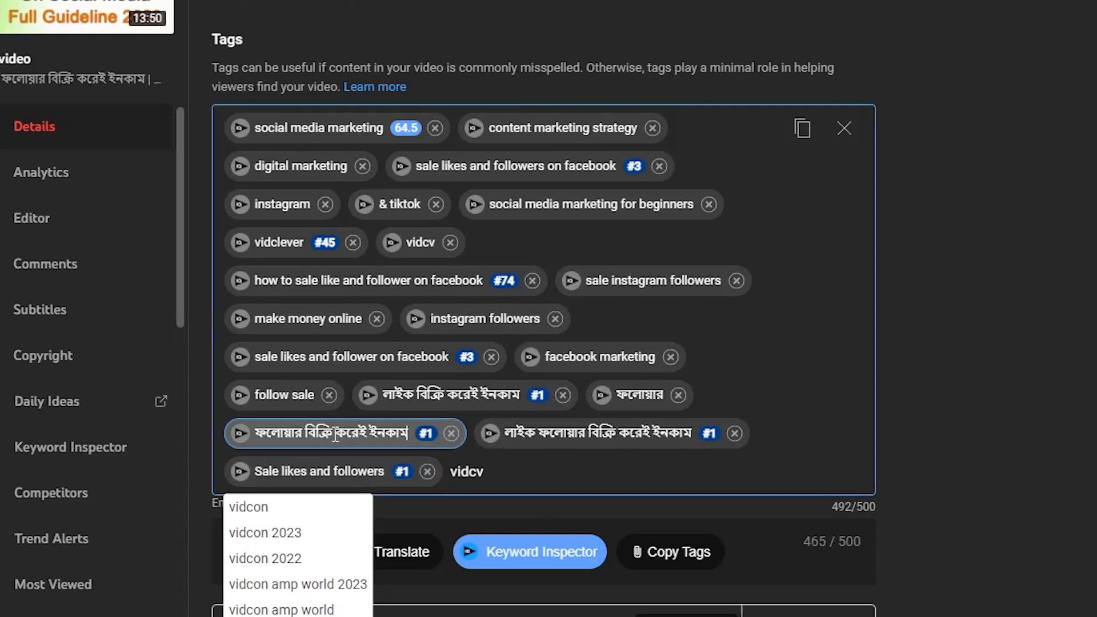
pyautogui.moveTo(335, 433); pyautogui.dragTo(260, 439)
pyautogui.hotkey('ctrl', 'c')
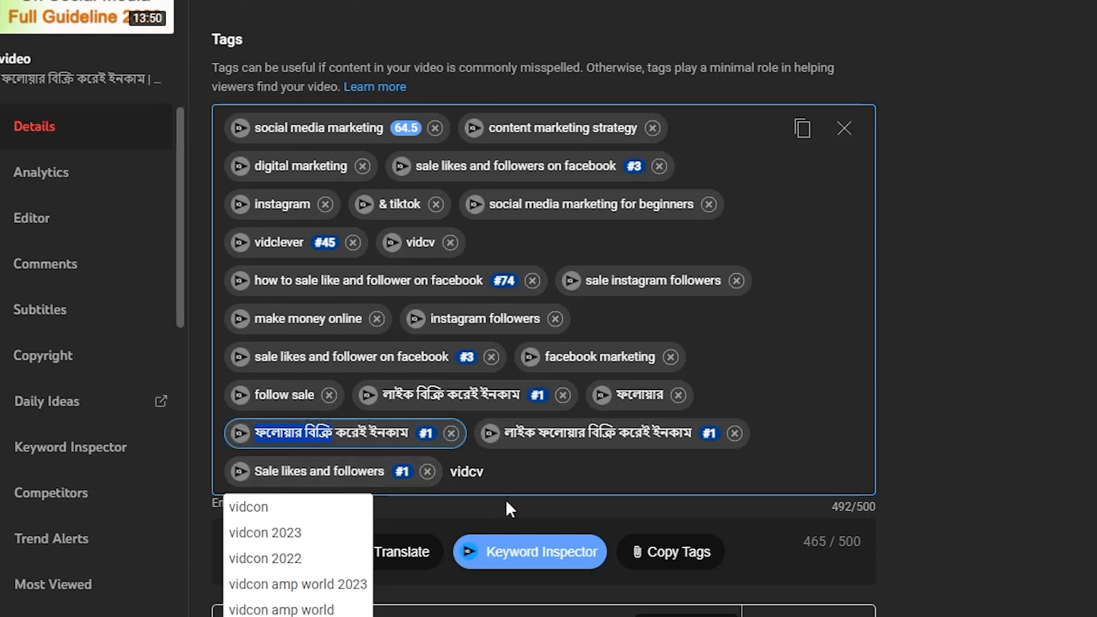
pyautogui.click(609, 469)
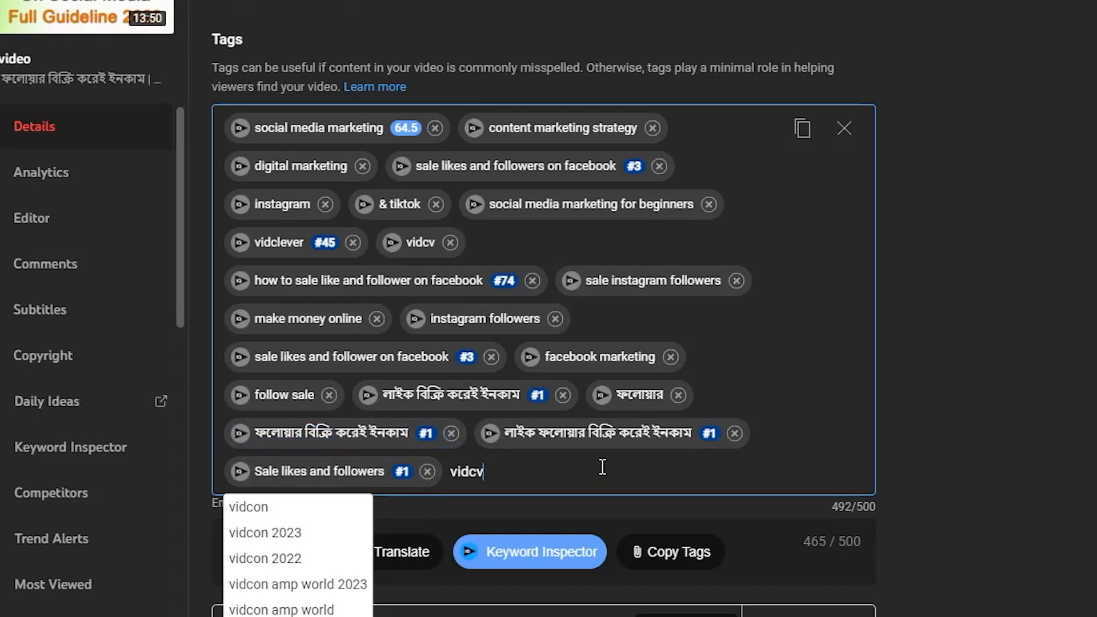
pyautogui.press('BackSpace')
pyautogui.press('BackSpace')
pyautogui.press('BackSpace')
pyautogui.press('BackSpace')
pyautogui.press('BackSpace')
pyautogui.hotkey('ctrl', 'v')
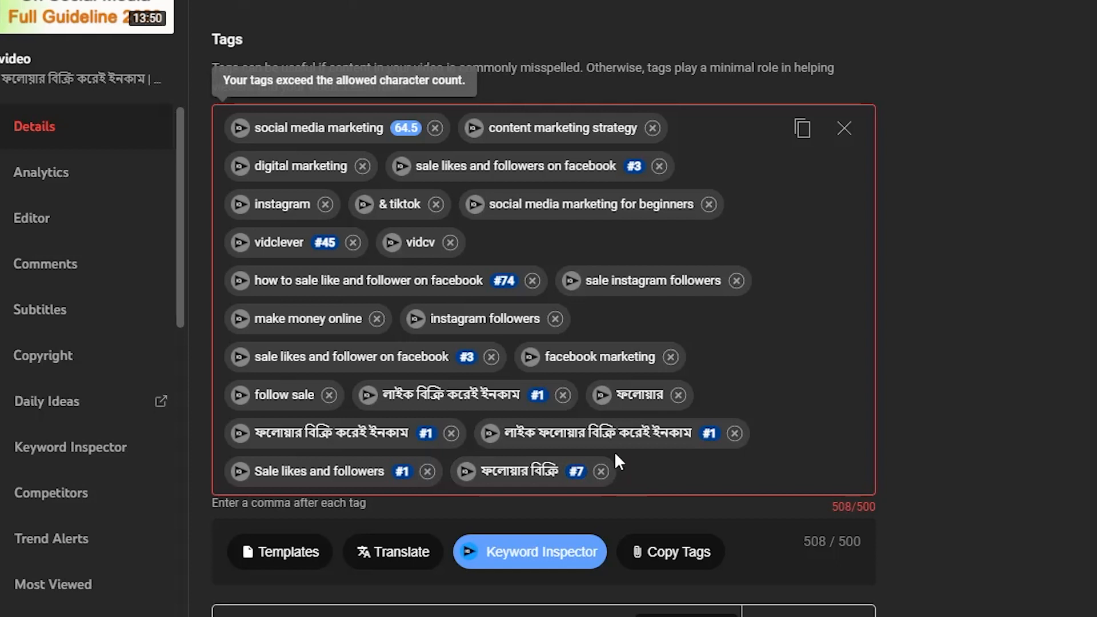
# Step: Add the tag "লাইক বিক্রি" using words copied from the tag "লাইক ফলোয়ার বিক্রি করেই ইনকাম"
pyautogui.click(534, 437)
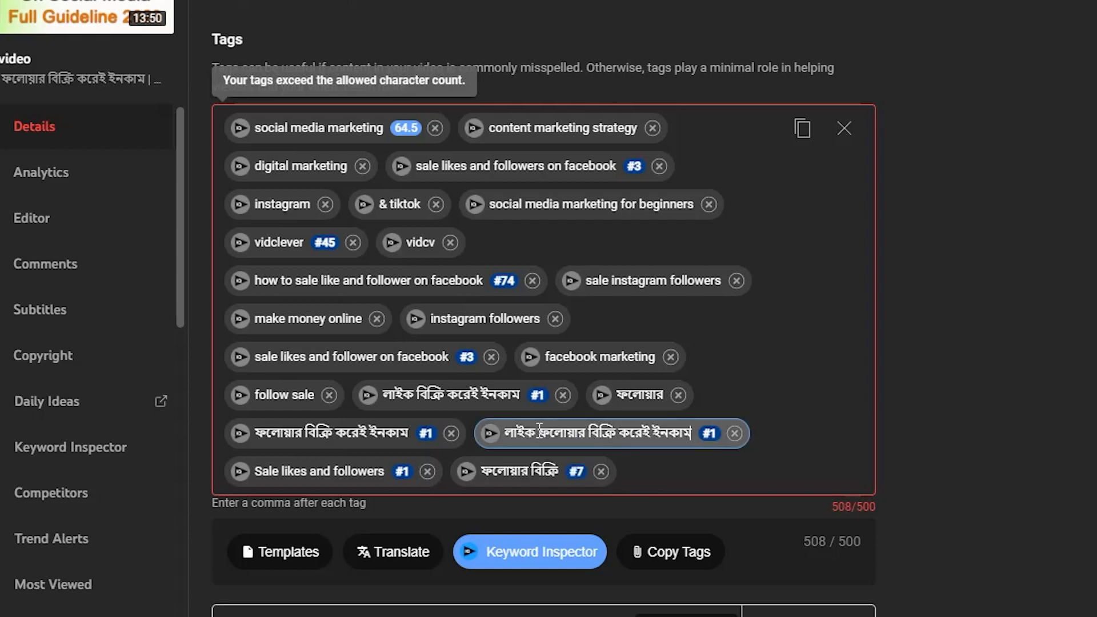
pyautogui.moveTo(535, 434); pyautogui.dragTo(510, 427)
pyautogui.hotkey('ctrl', 'c')
pyautogui.click(648, 463)
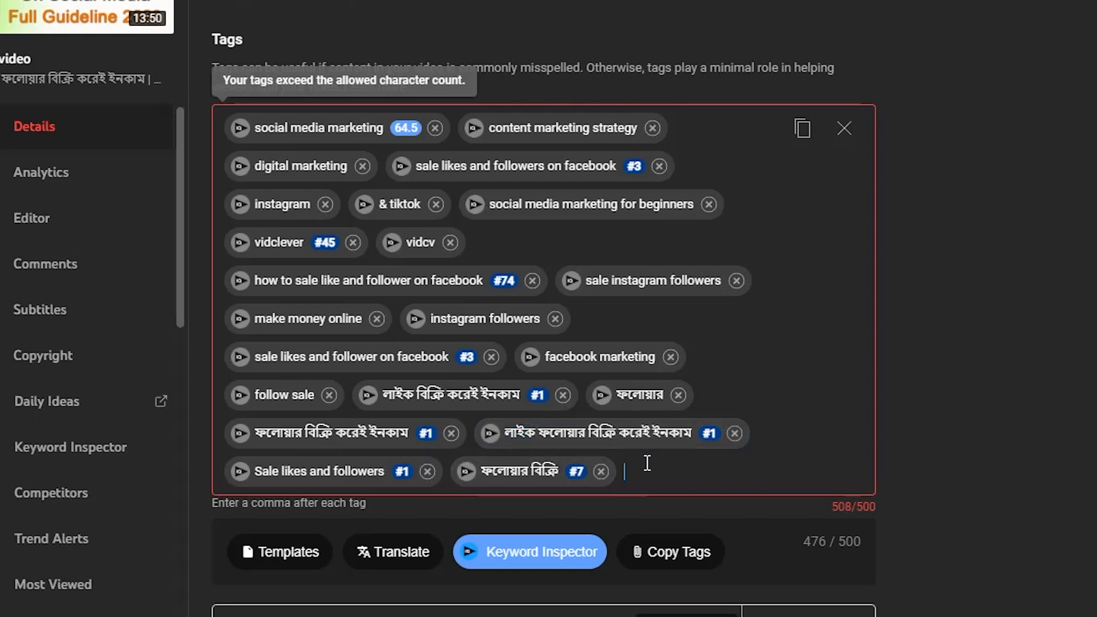
pyautogui.hotkey('ctrl', 'v')
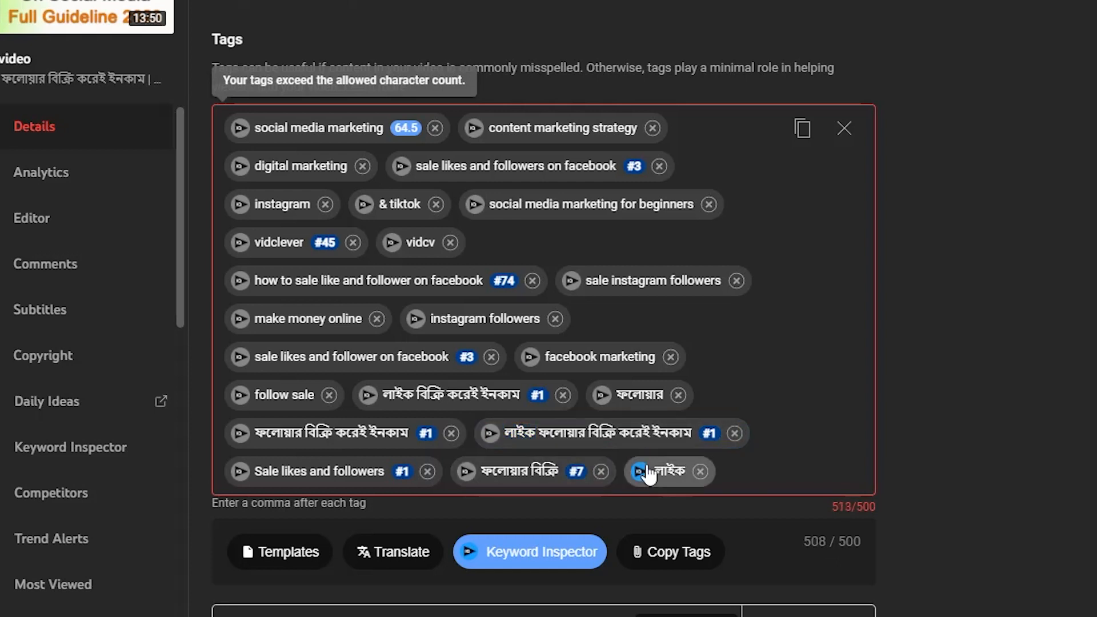
pyautogui.click(616, 442)
pyautogui.hotkey('shift', 'Left')
pyautogui.hotkey('shift', 'Left')
pyautogui.hotkey('shift', 'Left')
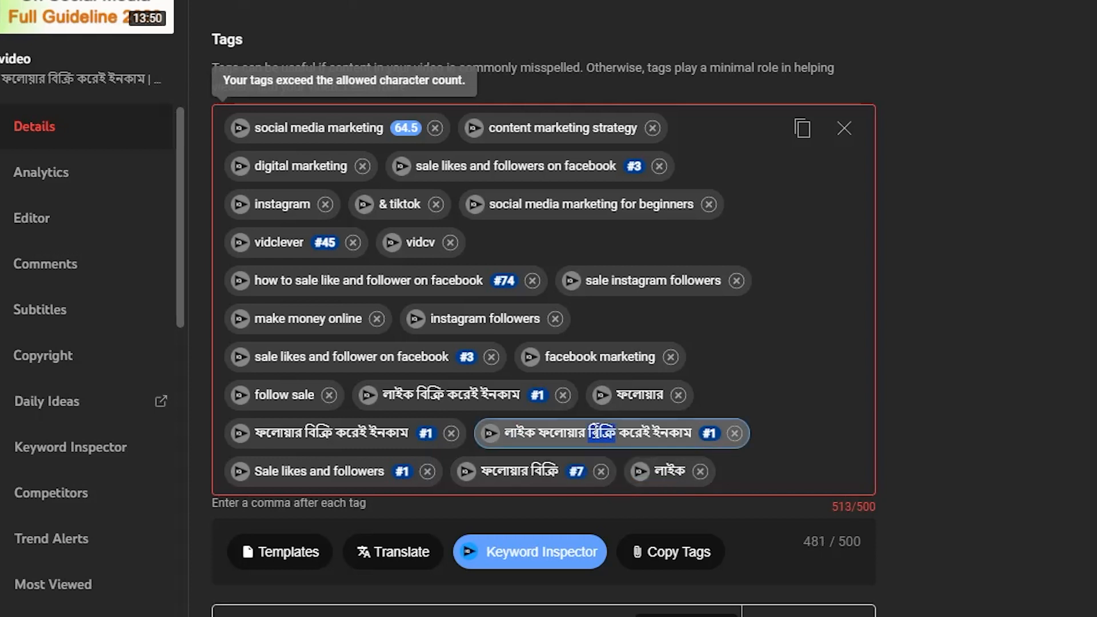
pyautogui.click(666, 462)
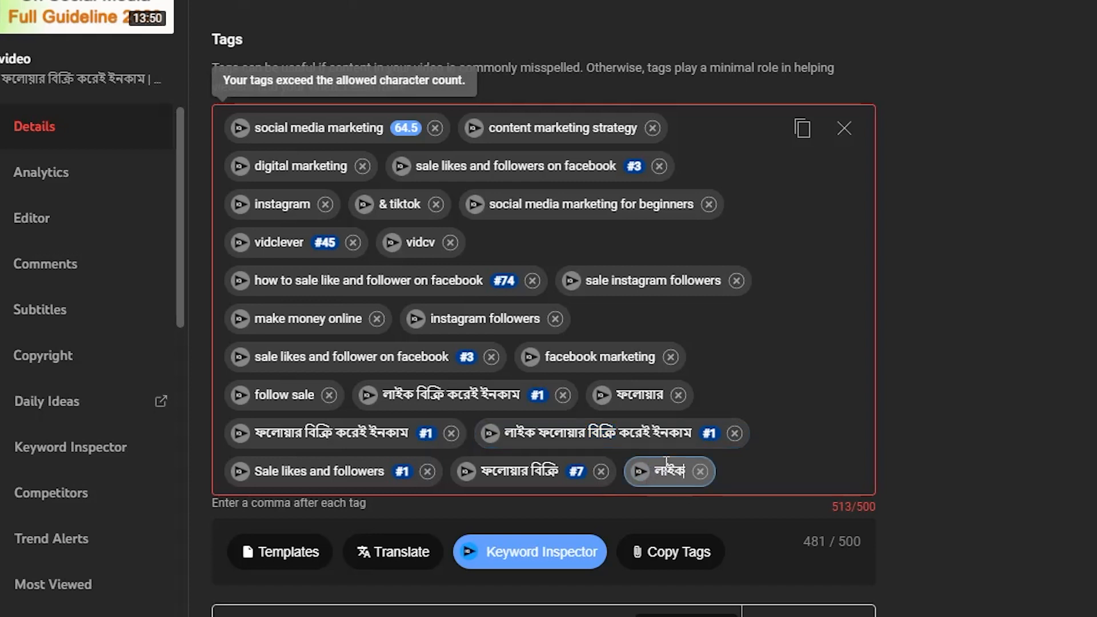
pyautogui.write('বিক্রি')
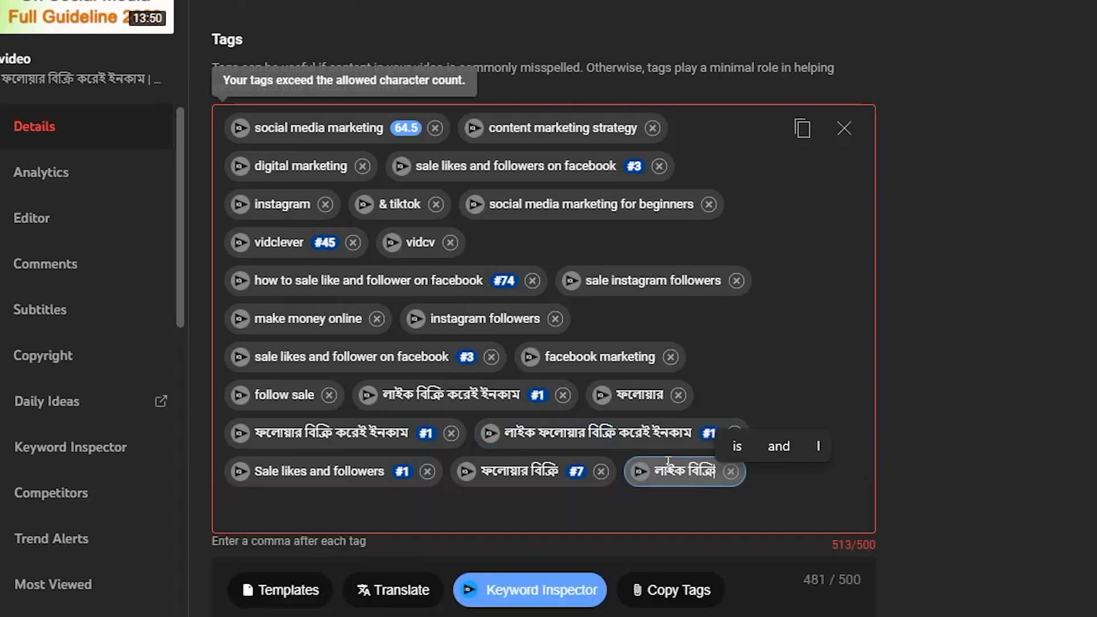
pyautogui.click(818, 495)
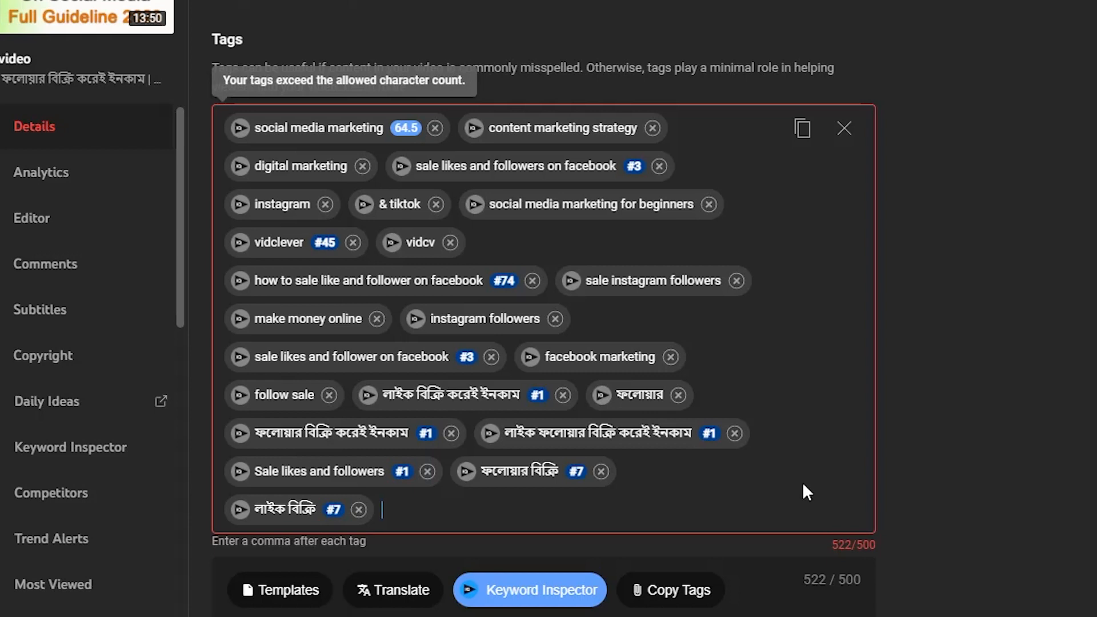
# Step: Remove the tags "make money online" and "vidcv", and reword the tag "follow sale" as "followers sale"
pyautogui.click(376, 318)
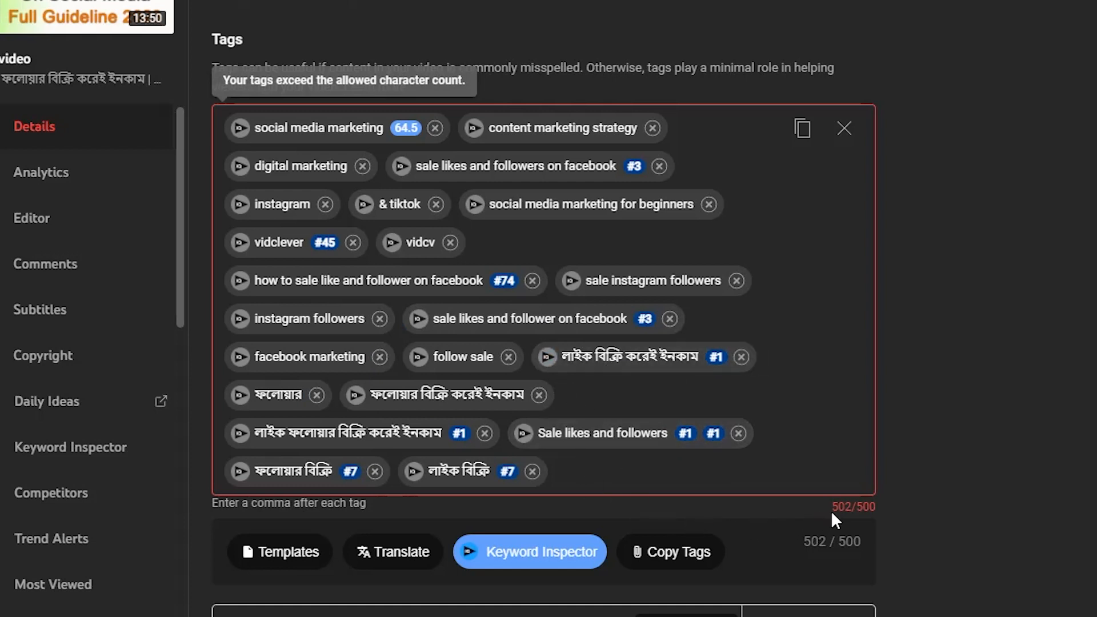
pyautogui.click(450, 242)
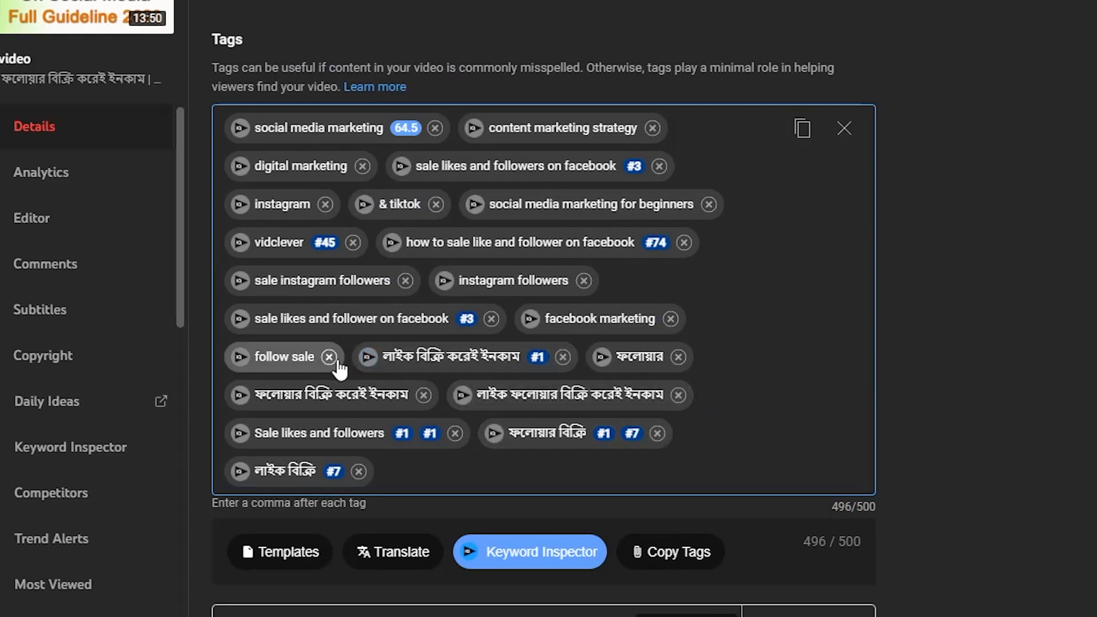
pyautogui.click(279, 363)
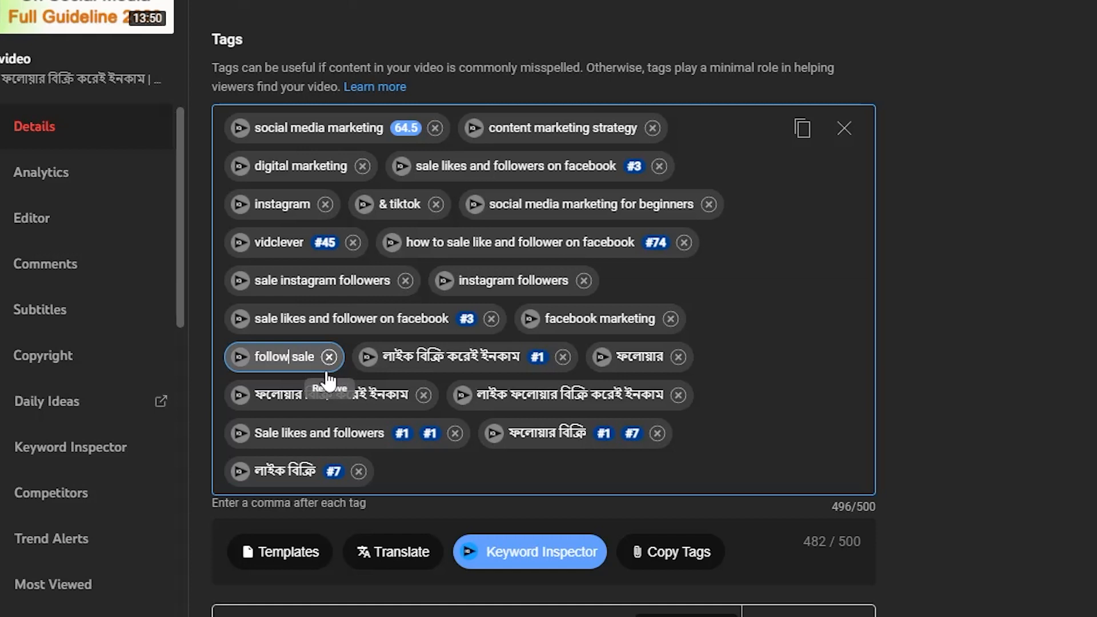
pyautogui.write('er')
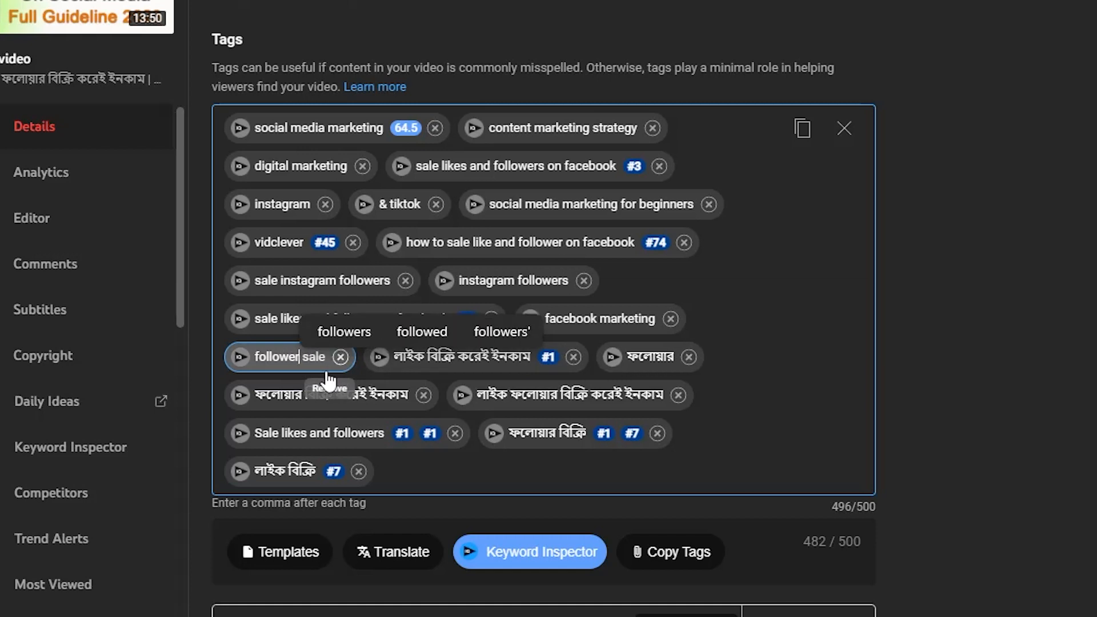
pyautogui.click(350, 328)
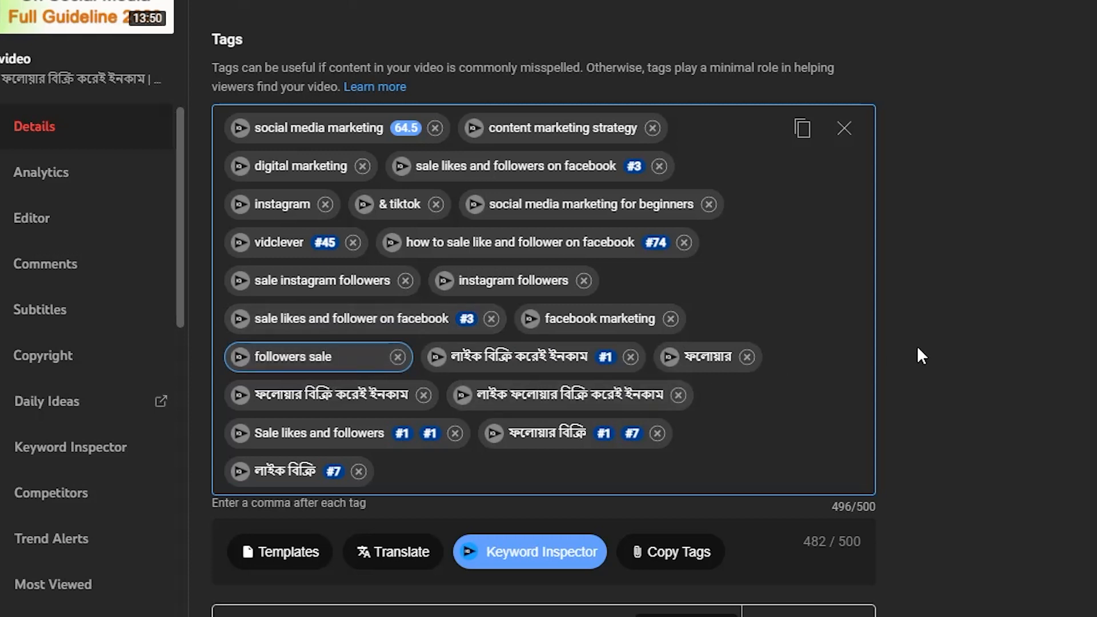
pyautogui.click(820, 343)
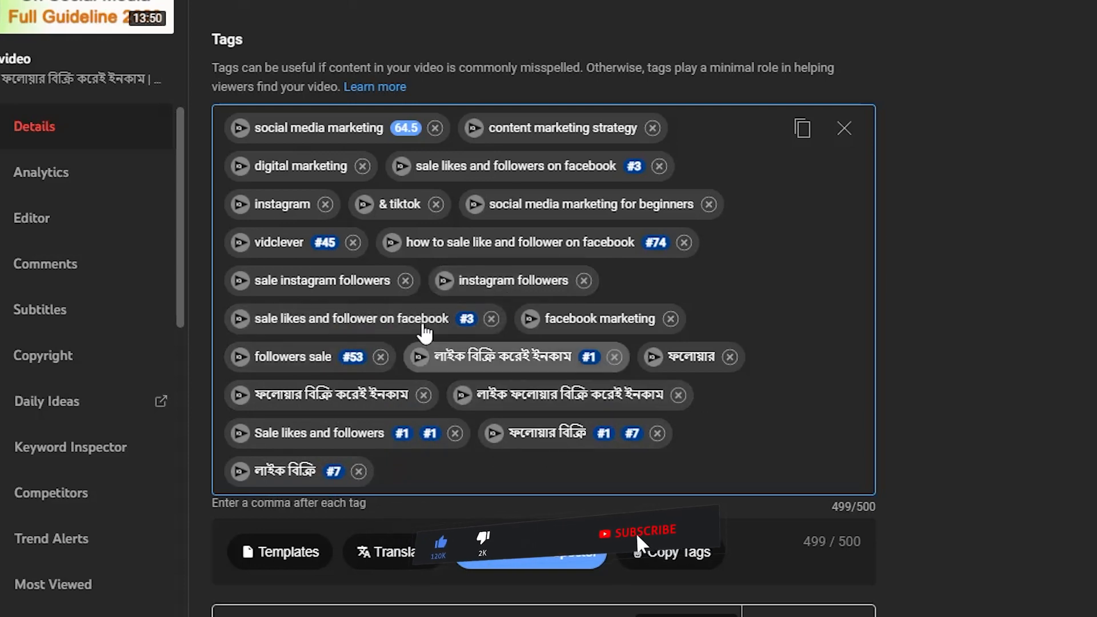
# Step: Check the vidIQ SEO score for the reworked tags and save the video details
pyautogui.scroll(6, 743, 446)
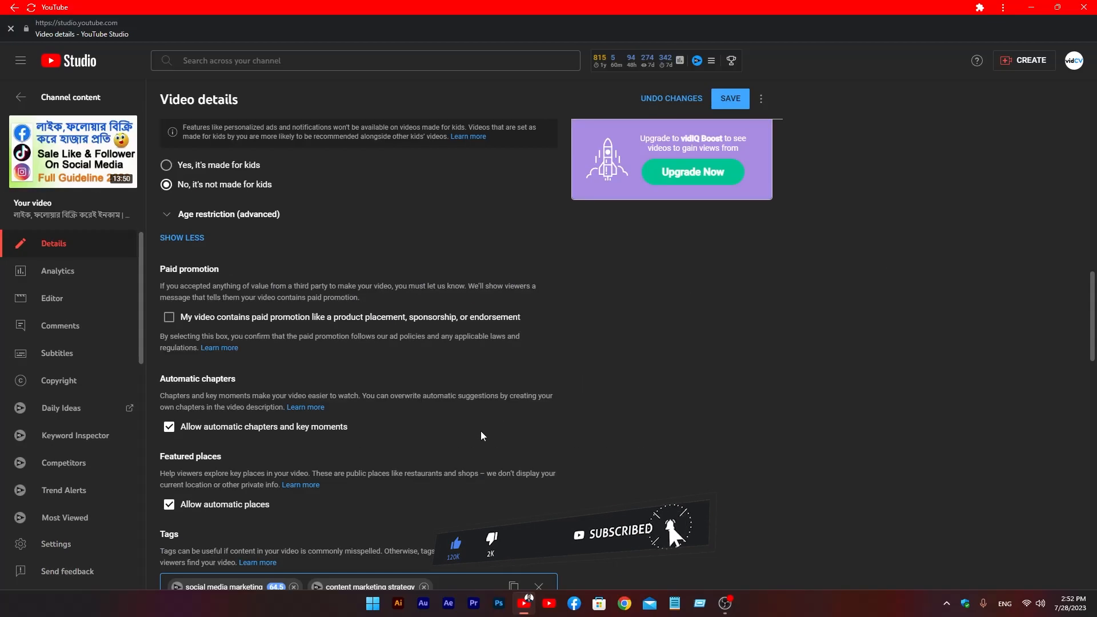
pyautogui.scroll(7, 593, 427)
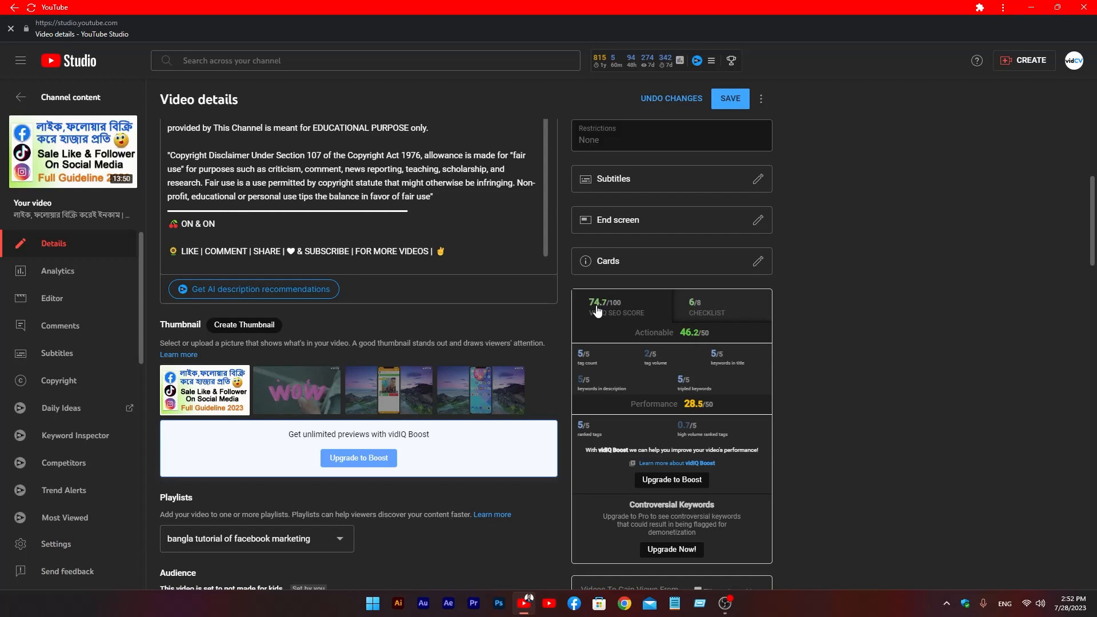
pyautogui.click(721, 109)
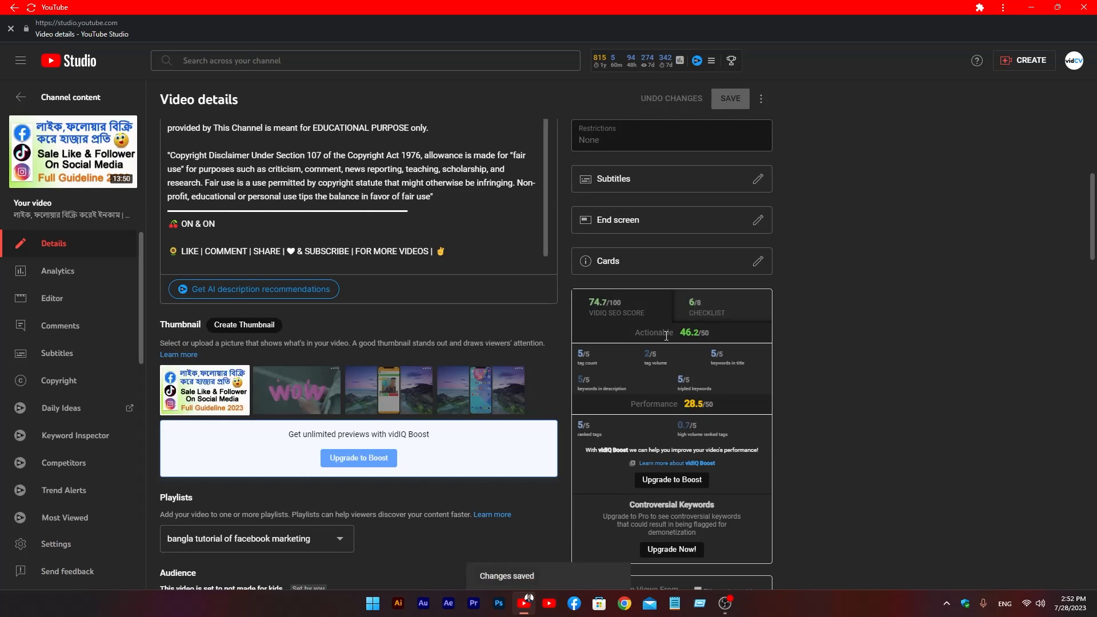
# Step: Review the saved tag list with its rank badges, and return to the vidIQ SEO score
pyautogui.scroll(-15, 628, 405)
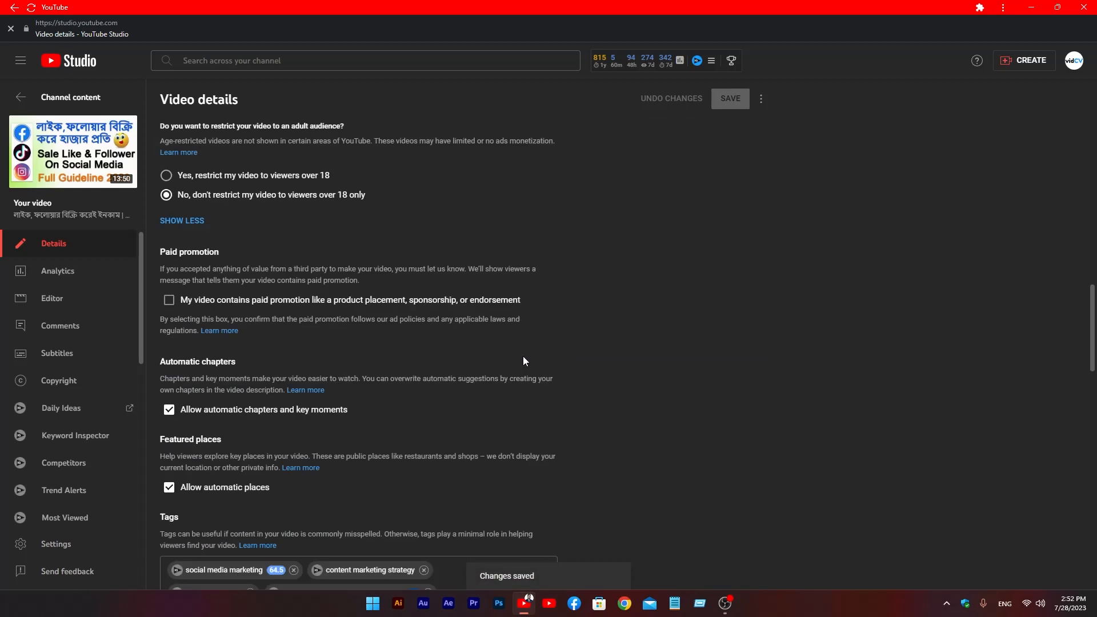
pyautogui.scroll(-3, 522, 358)
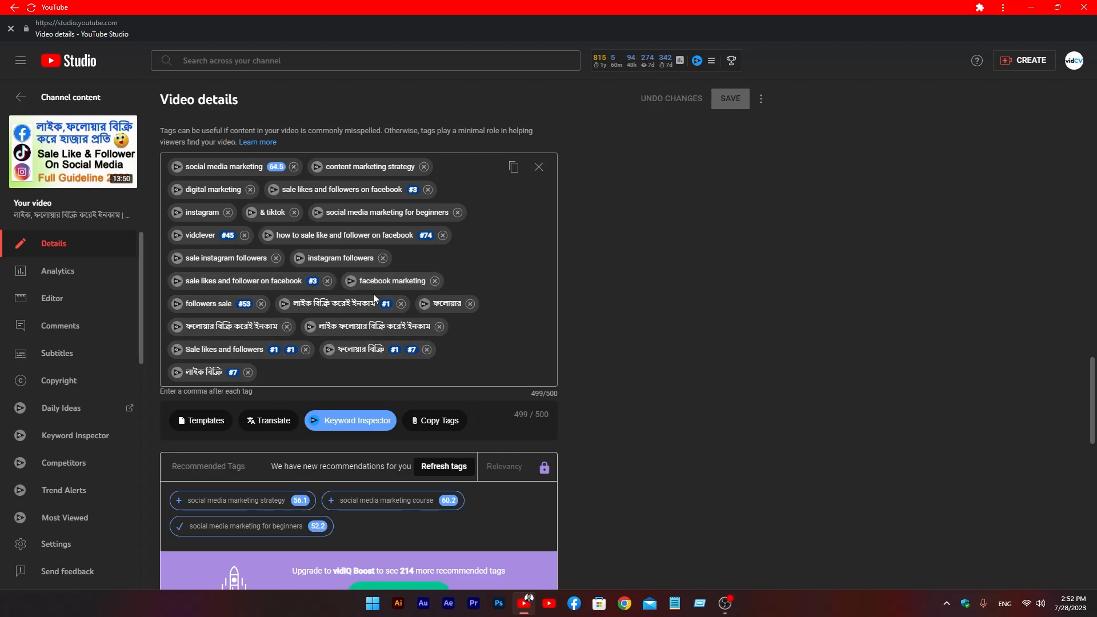
pyautogui.scroll(6, 338, 292)
pyautogui.scroll(15, 338, 292)
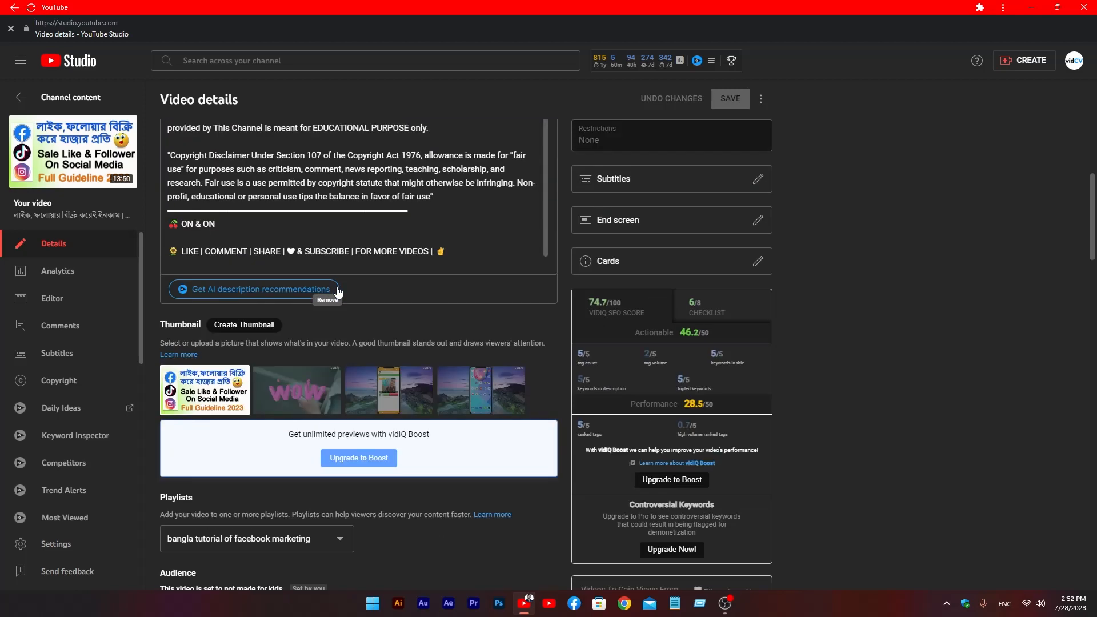
# Step: Reload the video details page and recheck the tag ranks and the vidIQ SEO score
pyautogui.scroll(15, 353, 327)
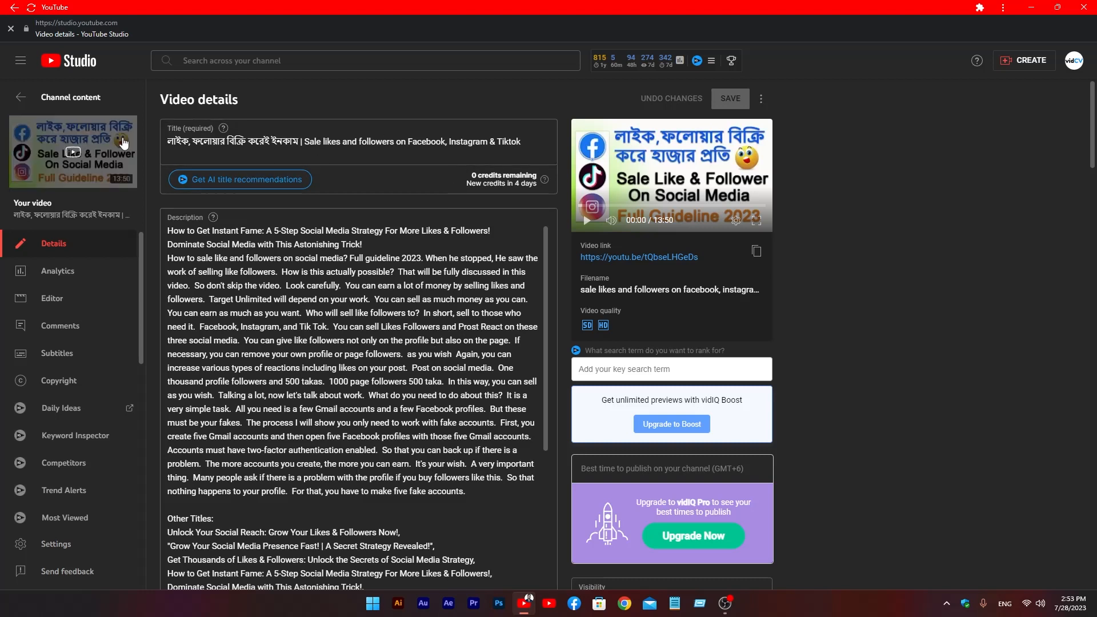
pyautogui.click(32, 8)
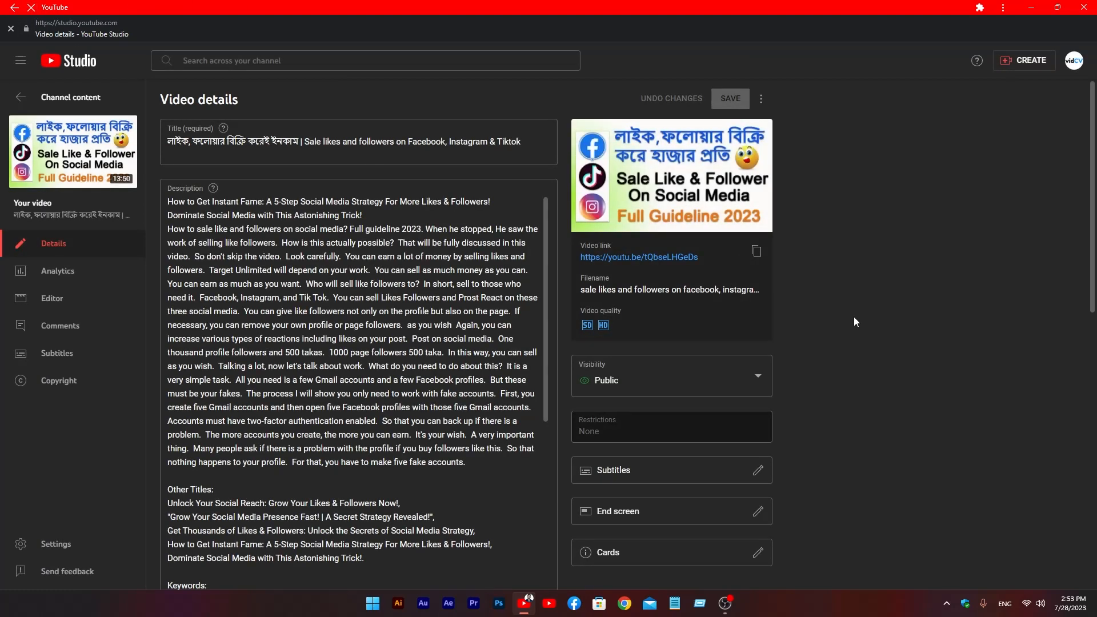
pyautogui.scroll(-10, 594, 243)
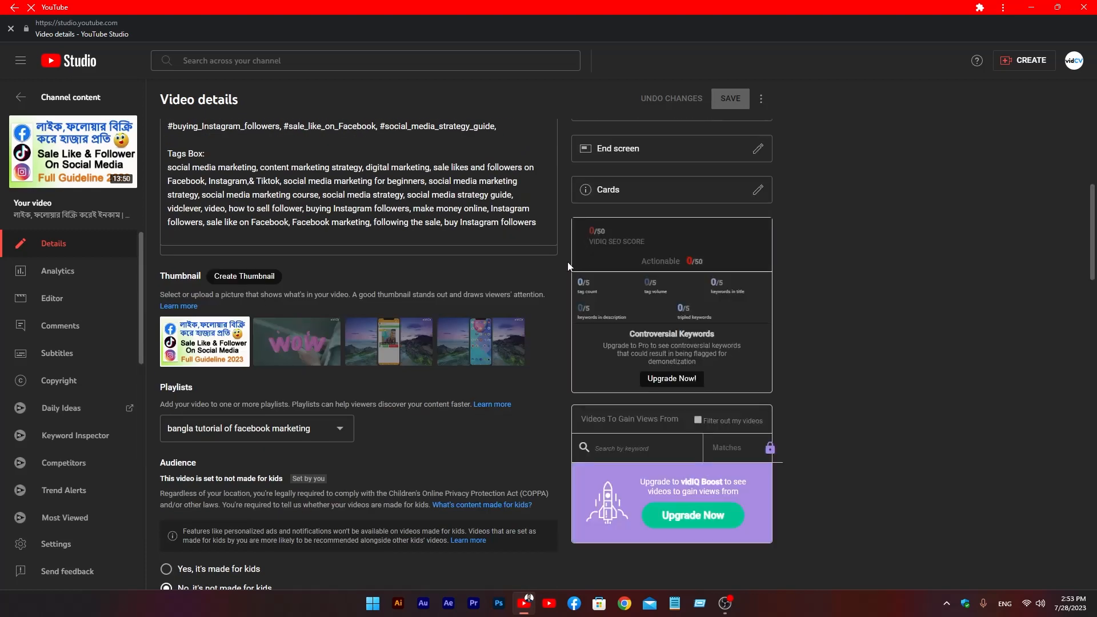
pyautogui.scroll(-15, 505, 286)
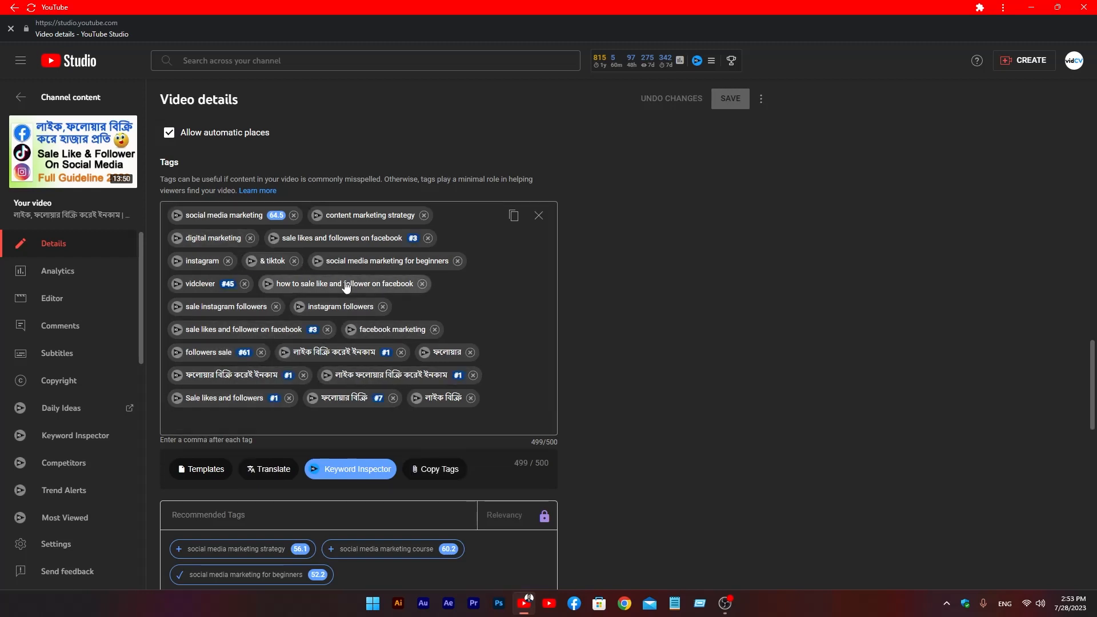
pyautogui.scroll(15, 473, 324)
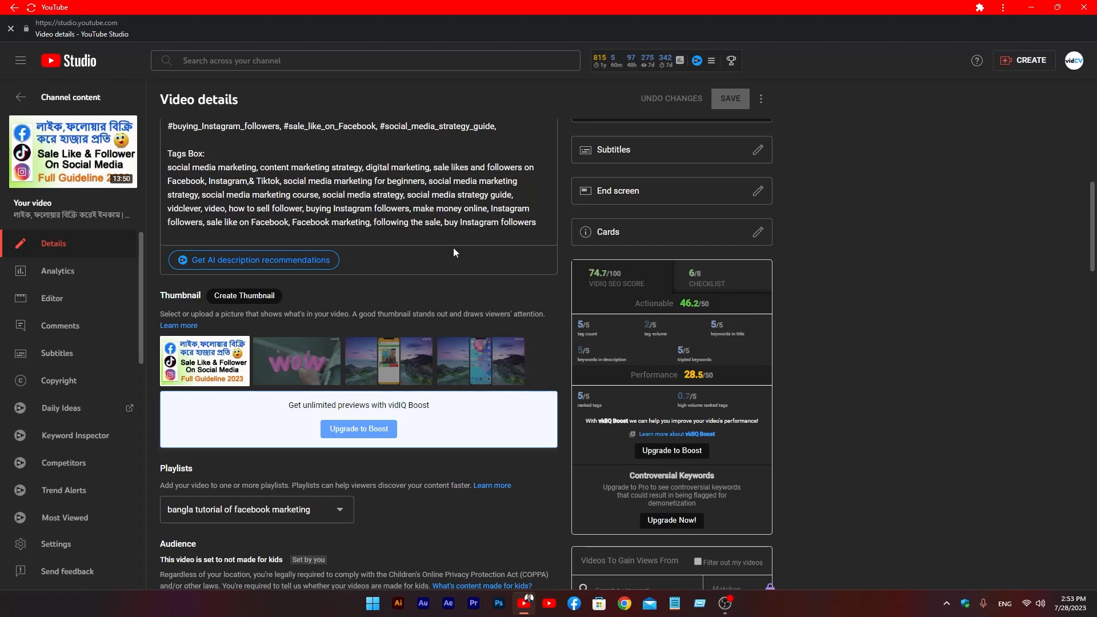
# Step: Look through the video description, and view the explanation of the tag count in the vidIQ score
pyautogui.scroll(3, 454, 248)
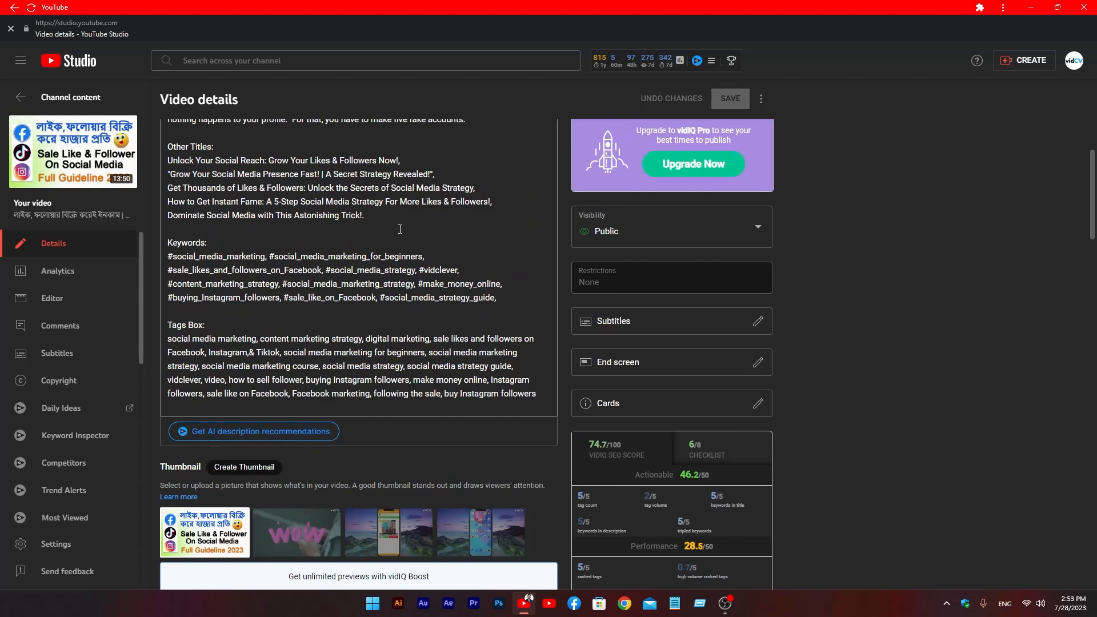
pyautogui.scroll(5, 449, 228)
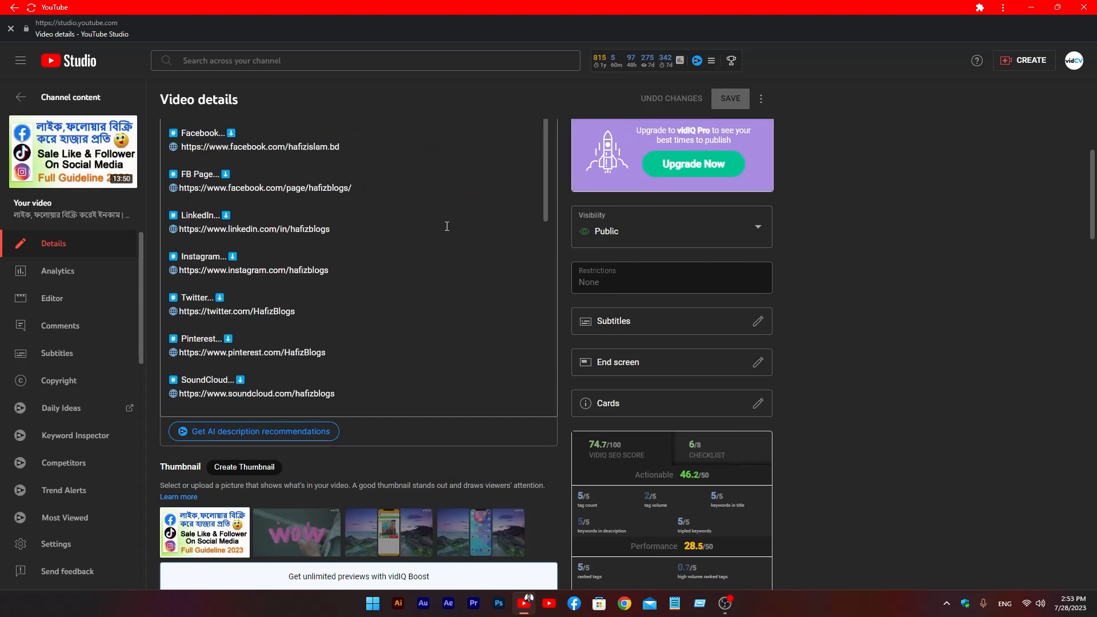
pyautogui.scroll(-3, 447, 227)
pyautogui.scroll(-3, 629, 305)
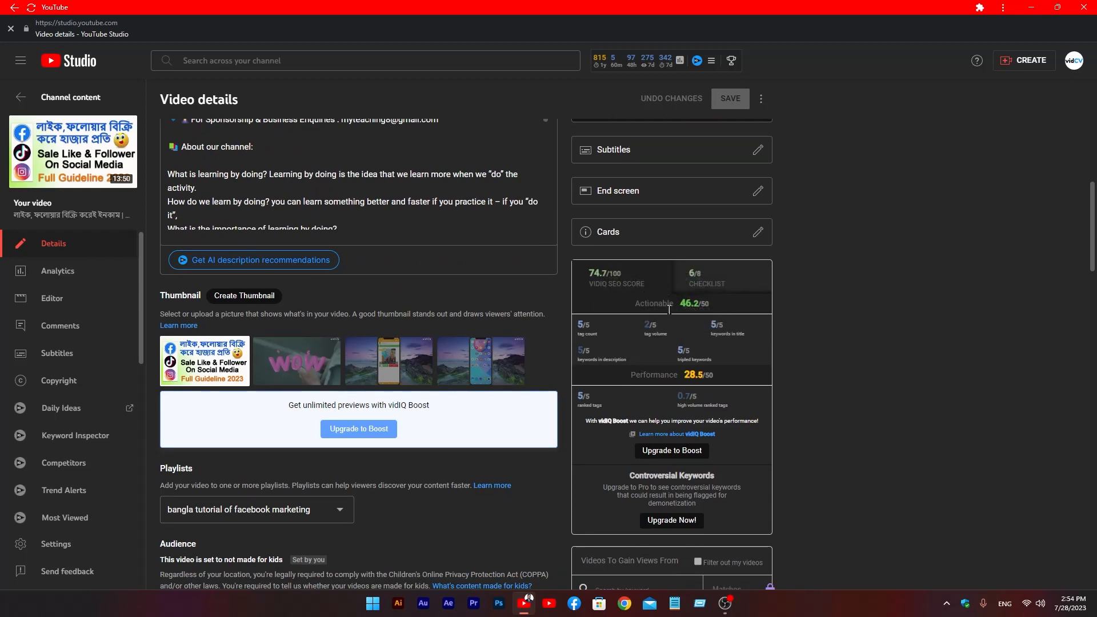
pyautogui.moveTo(650, 327)
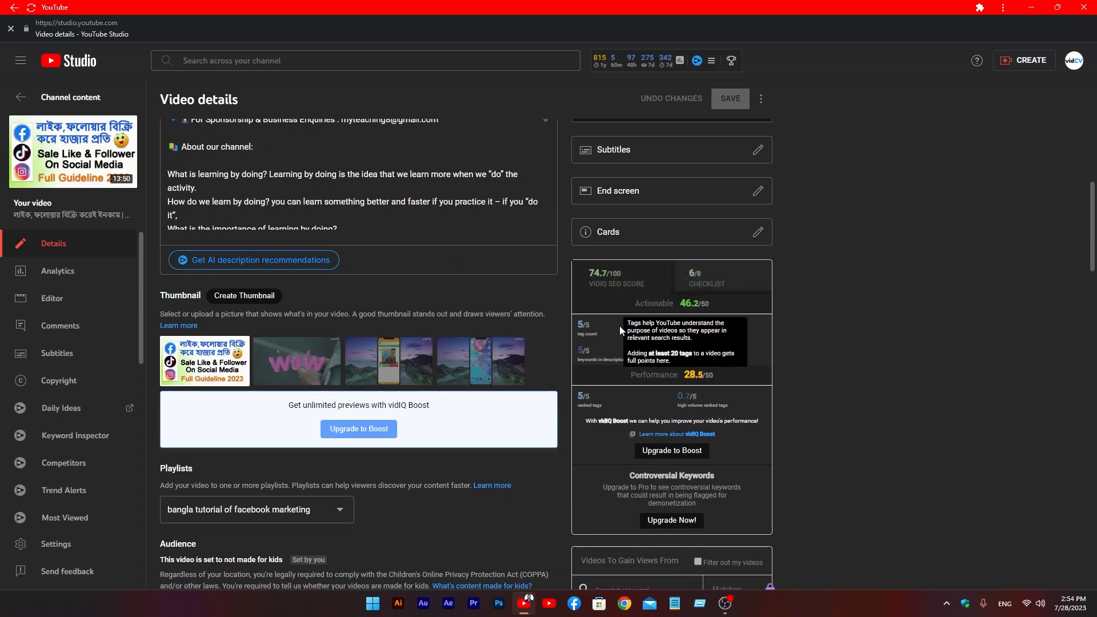